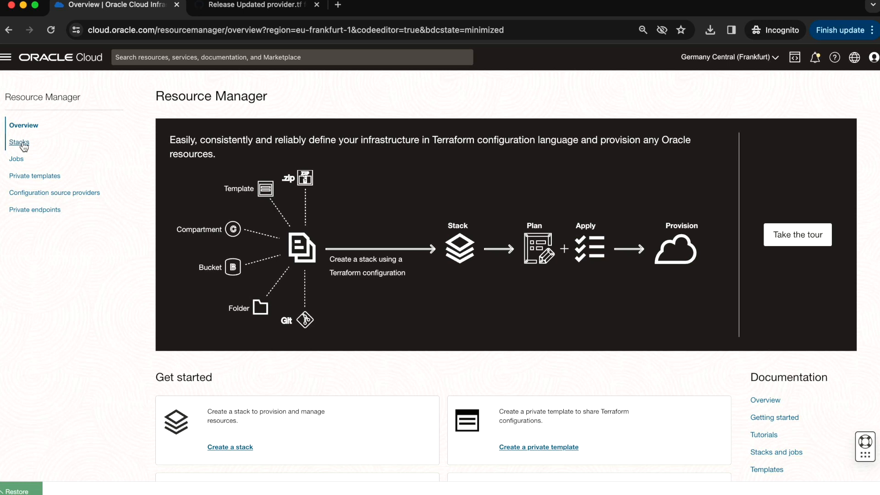
# Examine Resource Manager's stacks, jobs, private templates, configuration source providers and private endpoints in ResourceManagerCompartment.
pyautogui.click(24, 146)
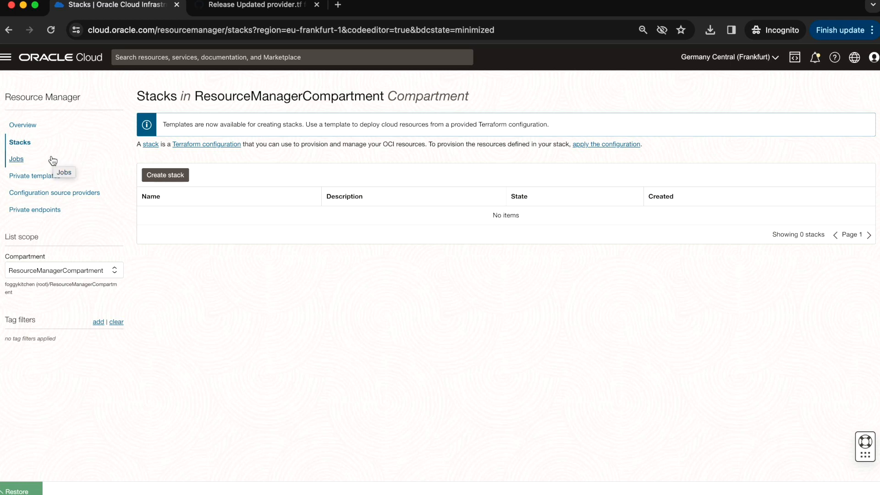
pyautogui.click(16, 161)
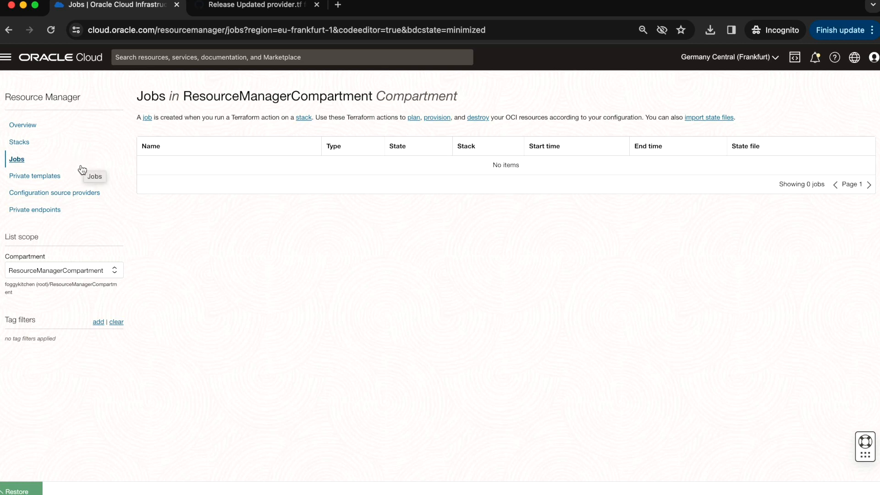
pyautogui.click(39, 181)
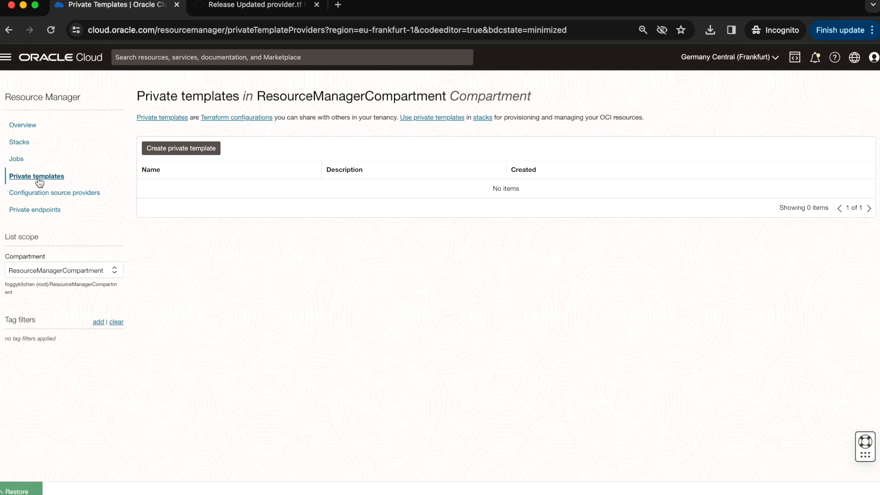
pyautogui.click(54, 193)
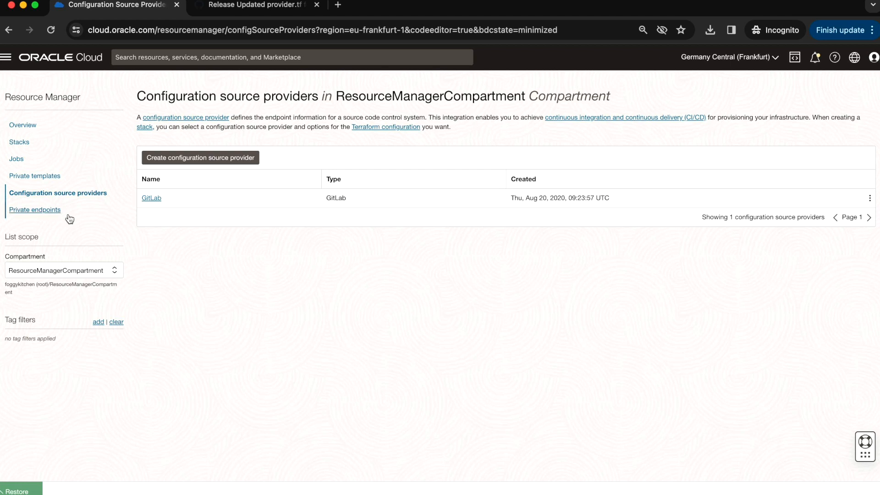
pyautogui.click(33, 211)
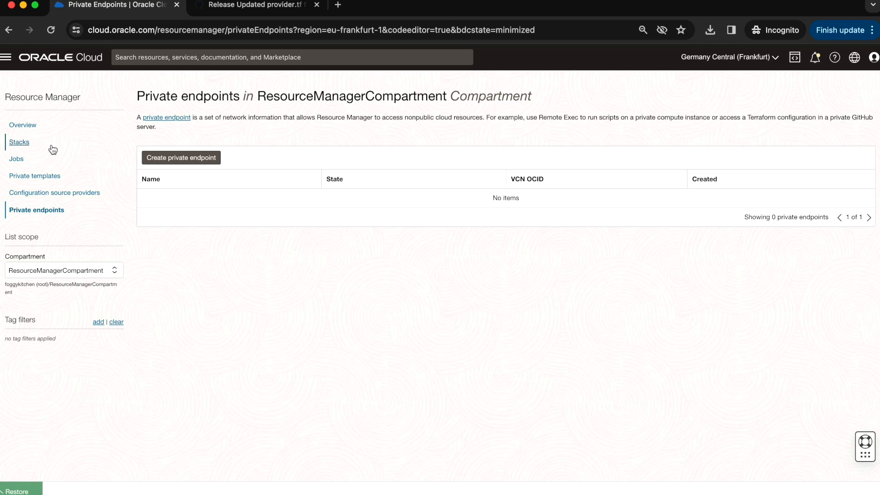
# Return to the stacks list in Resource Manager and start creating a new stack.
pyautogui.click(17, 146)
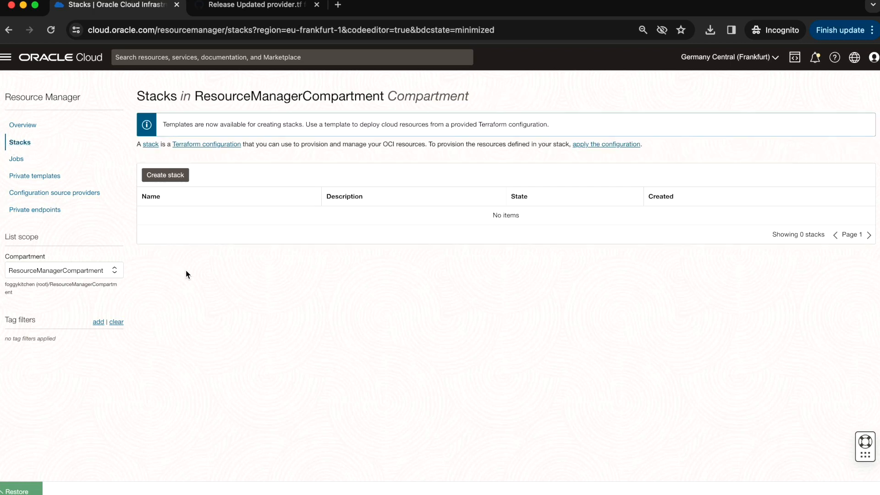
pyautogui.click(174, 178)
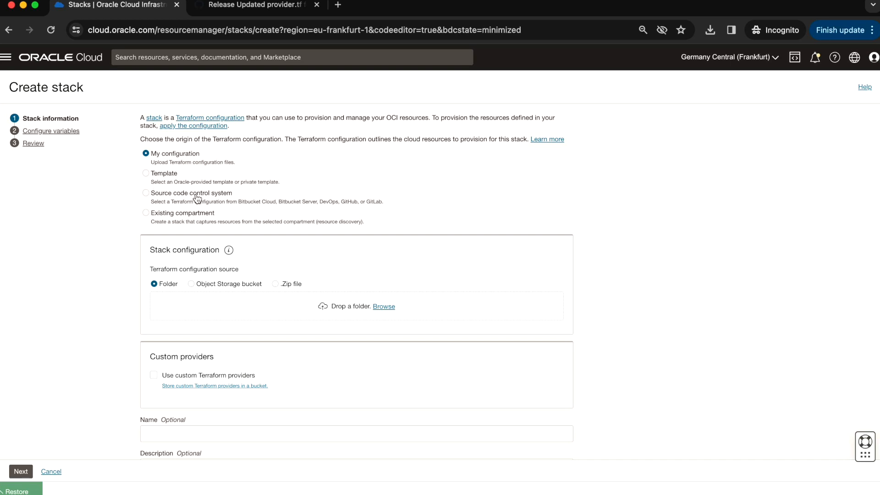
# Set the stack's origin to Existing compartment and choose ResourceManagerCompartment under the foggykitchen root for resource discovery.
pyautogui.click(146, 213)
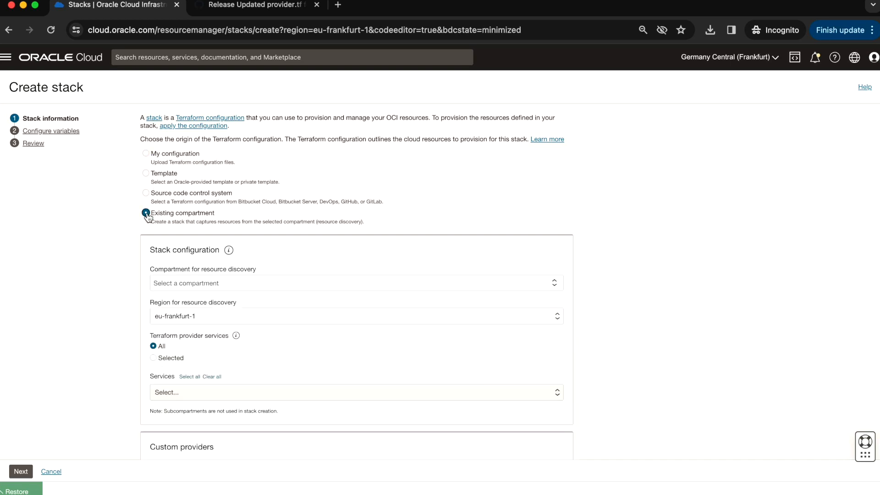
pyautogui.click(231, 287)
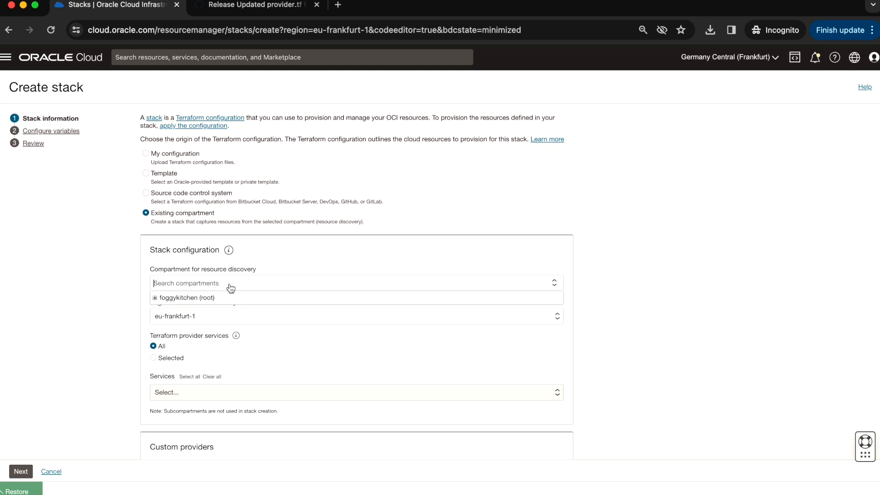
pyautogui.click(155, 298)
pyautogui.click(202, 347)
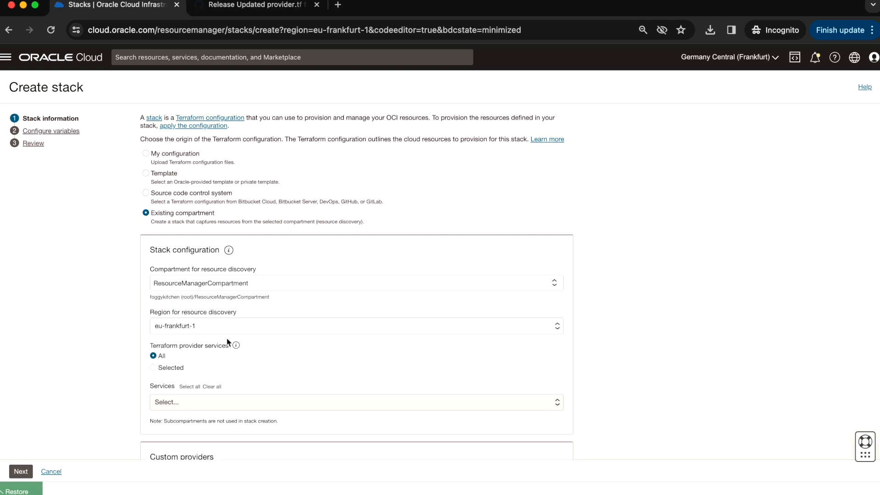
pyautogui.scroll(-1, 238, 372)
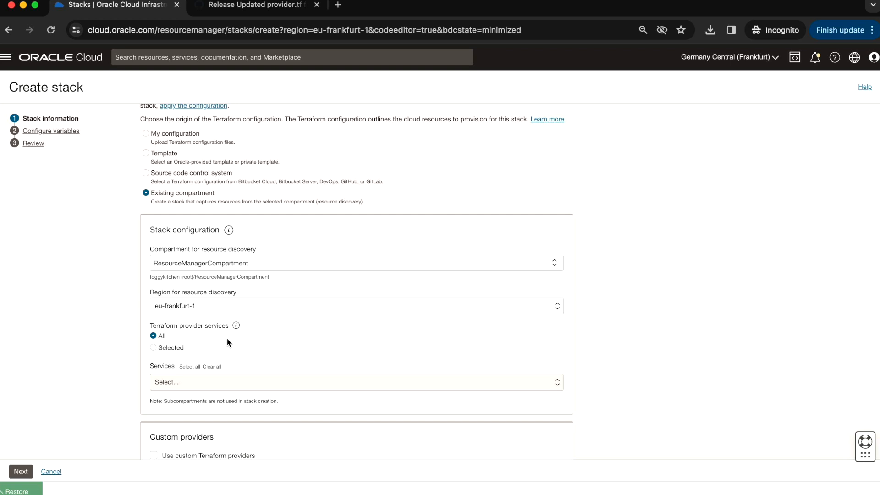
pyautogui.scroll(1, 247, 256)
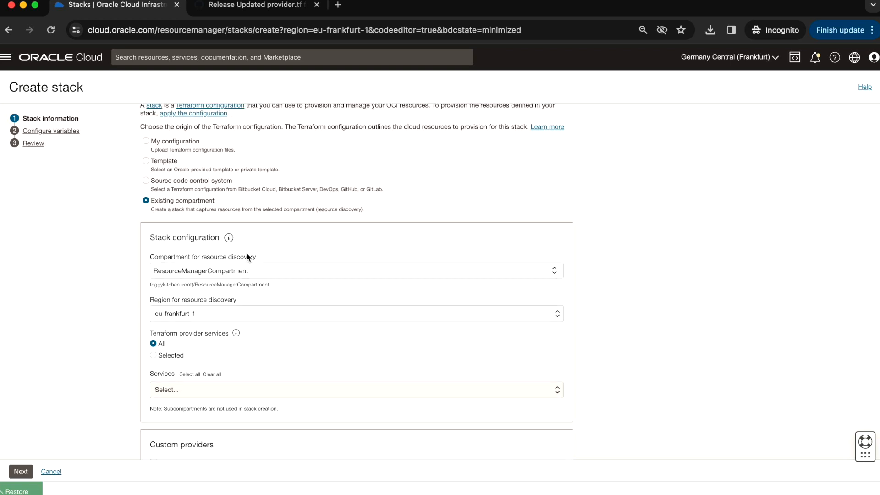
pyautogui.scroll(1, 277, 188)
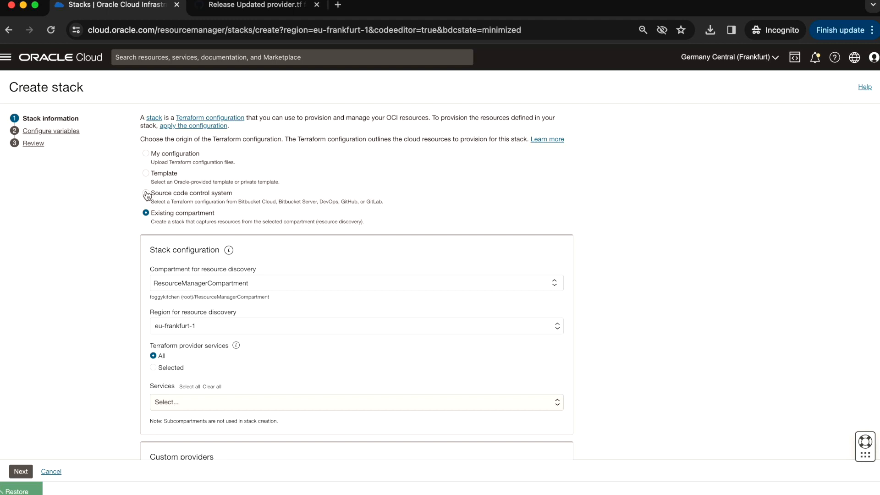
# Set the stack's origin to Source code control system and view the available source code management types.
pyautogui.click(146, 193)
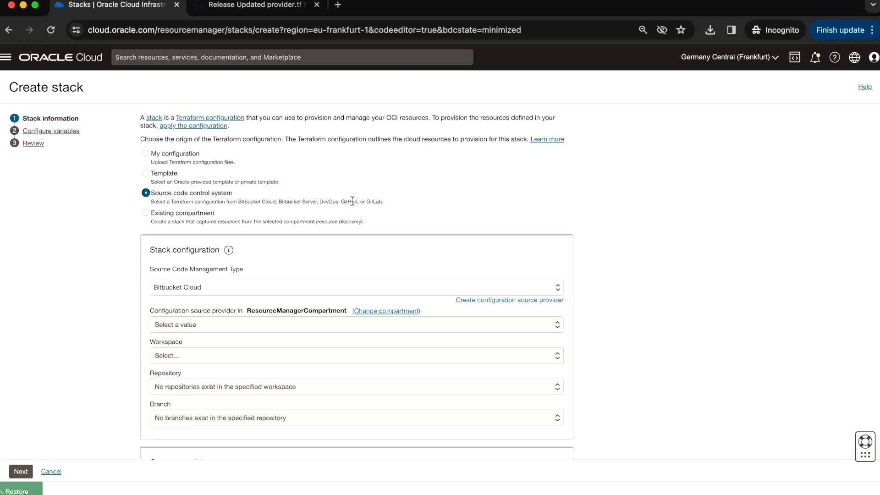
pyautogui.click(236, 287)
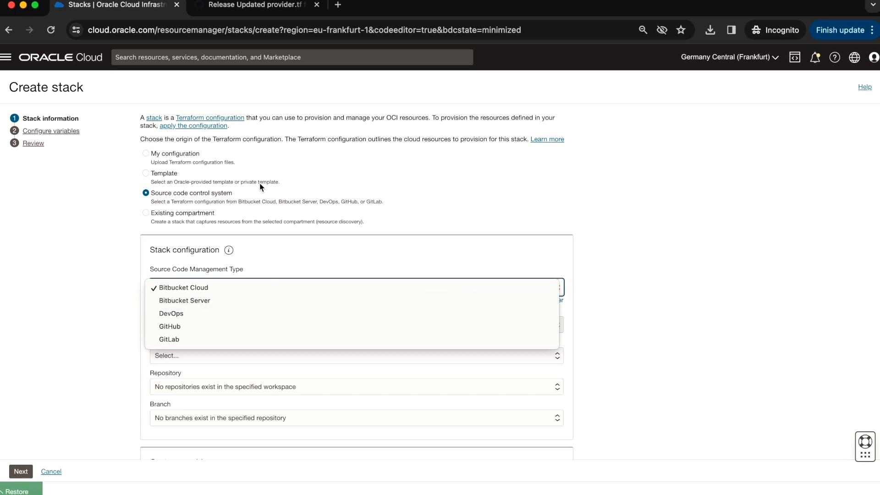
pyautogui.click(145, 175)
# Set the stack's origin to Template, browse the Quickstarts, Service, Architecture and Private templates, and leave without selecting one.
pyautogui.click(145, 174)
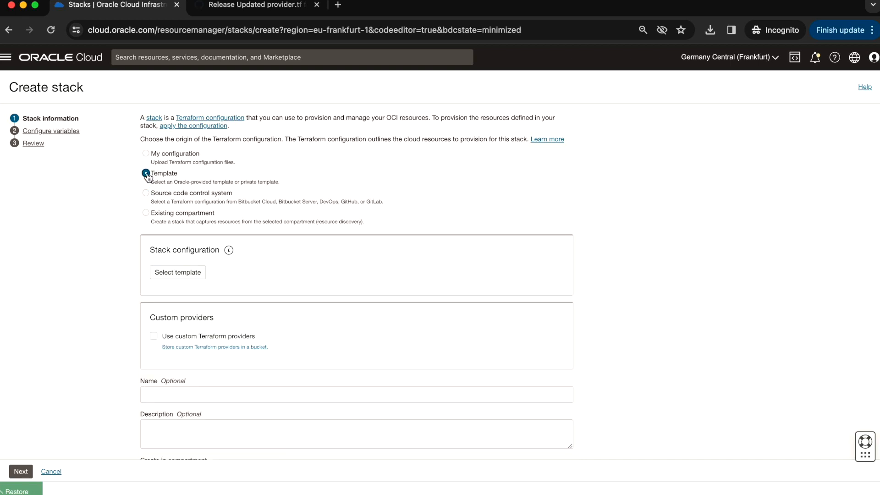
pyautogui.click(181, 275)
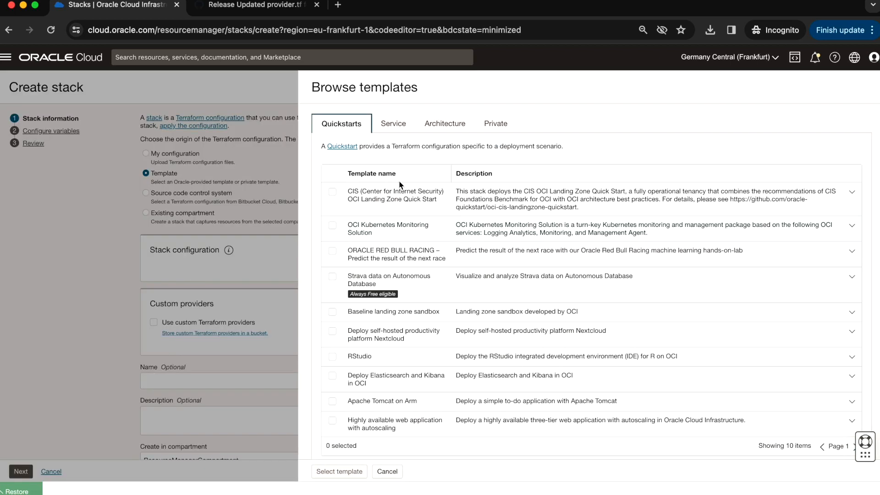
pyautogui.click(395, 128)
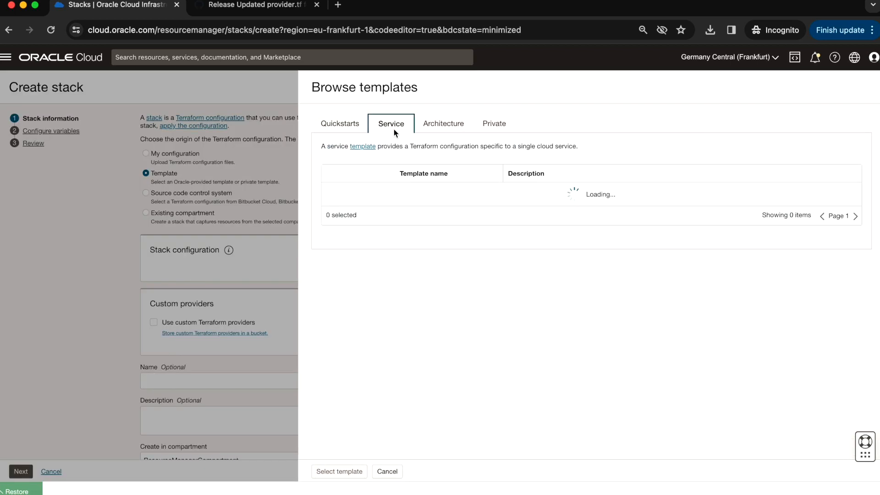
pyautogui.click(457, 127)
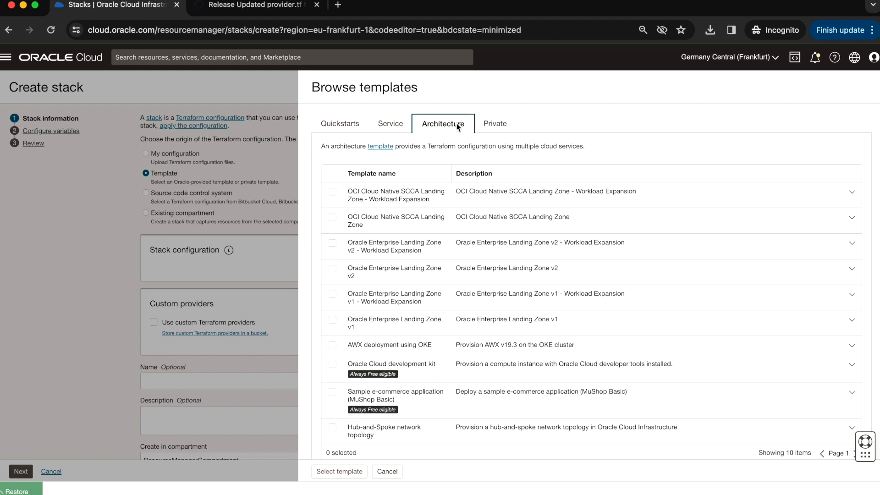
pyautogui.click(503, 128)
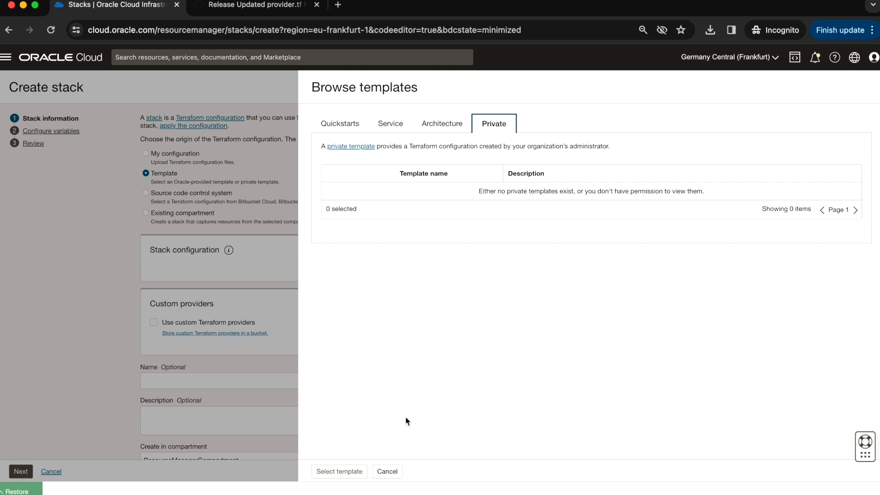
pyautogui.click(396, 478)
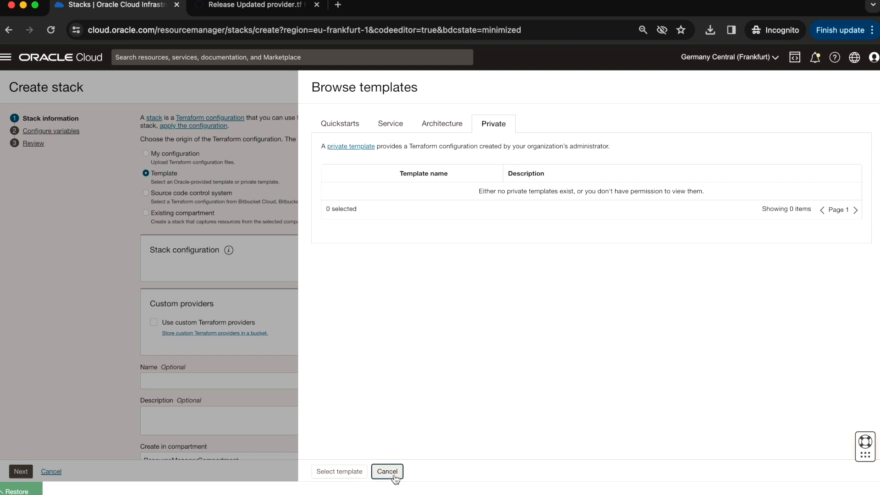
# Set the stack's origin to My configuration with a .Zip file as the Terraform configuration source.
pyautogui.click(146, 153)
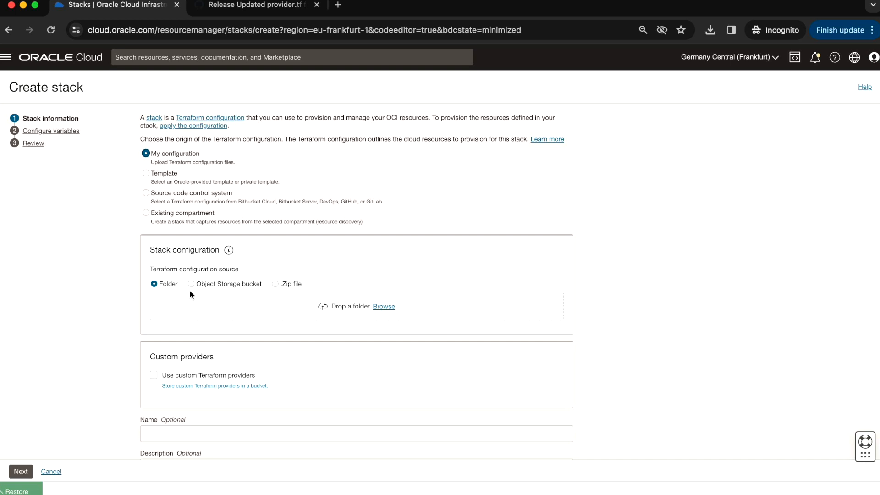
pyautogui.click(275, 284)
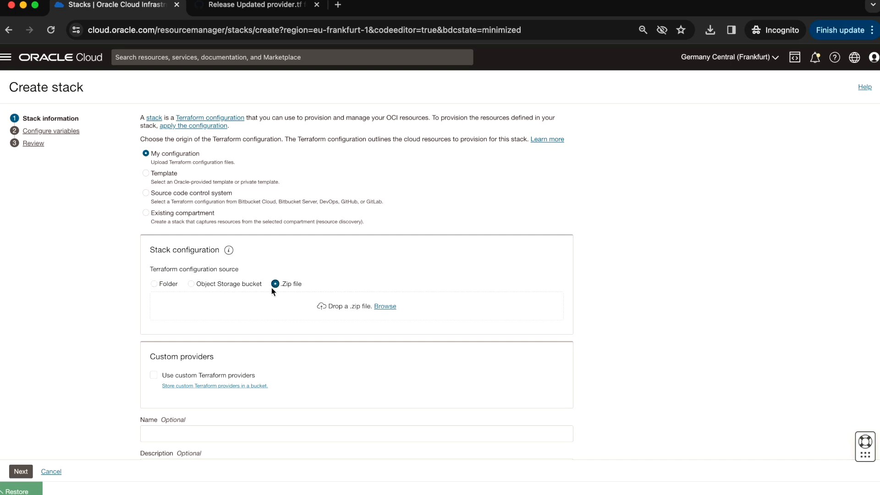
# Change the Terraform configuration source to an Object Storage bucket and select ResourceManagerBucket.
pyautogui.click(192, 285)
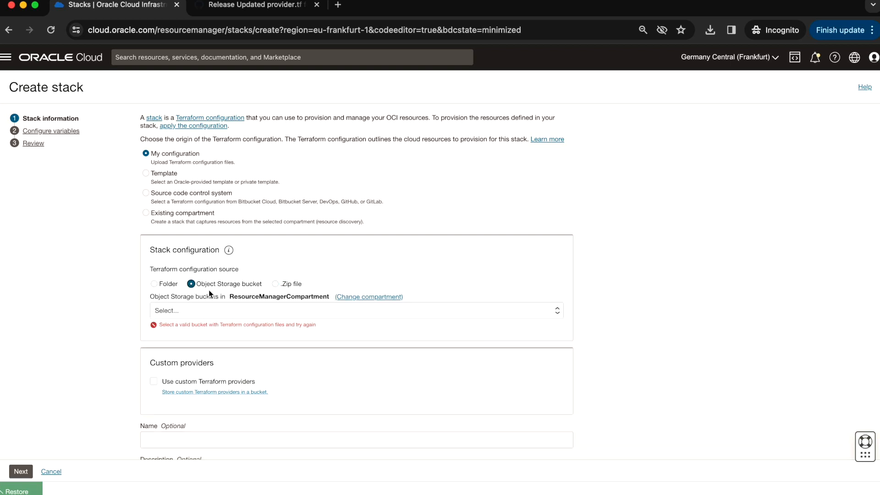
pyautogui.click(227, 310)
pyautogui.click(204, 334)
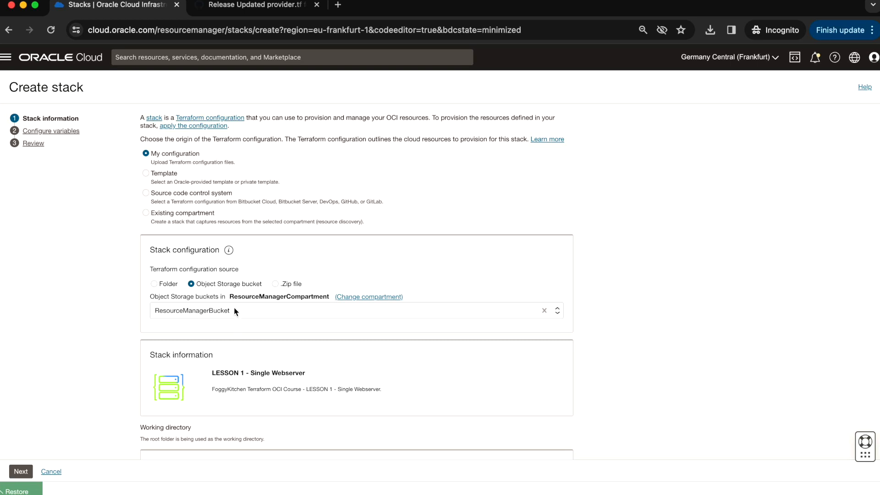
# Set the Terraform configuration source to .Zip file and upload LESSON1_single_webserver.zip from the foggykitchen folder.
pyautogui.click(275, 284)
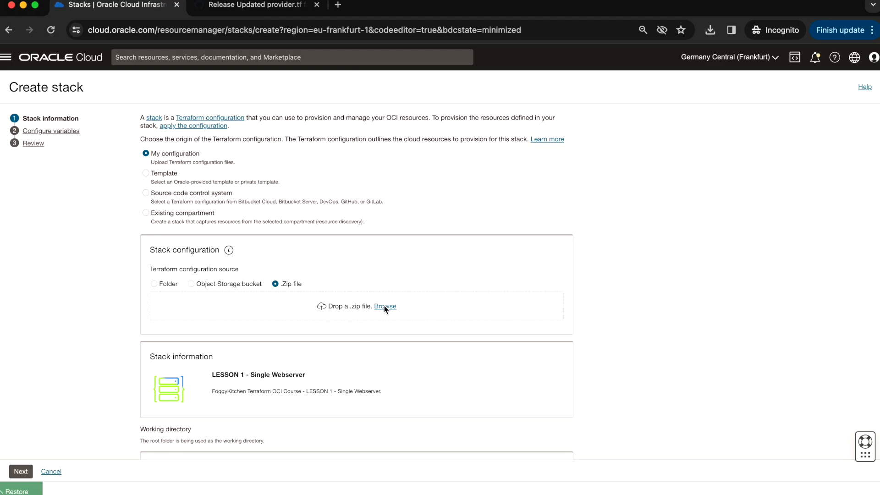
pyautogui.click(385, 307)
pyautogui.click(596, 109)
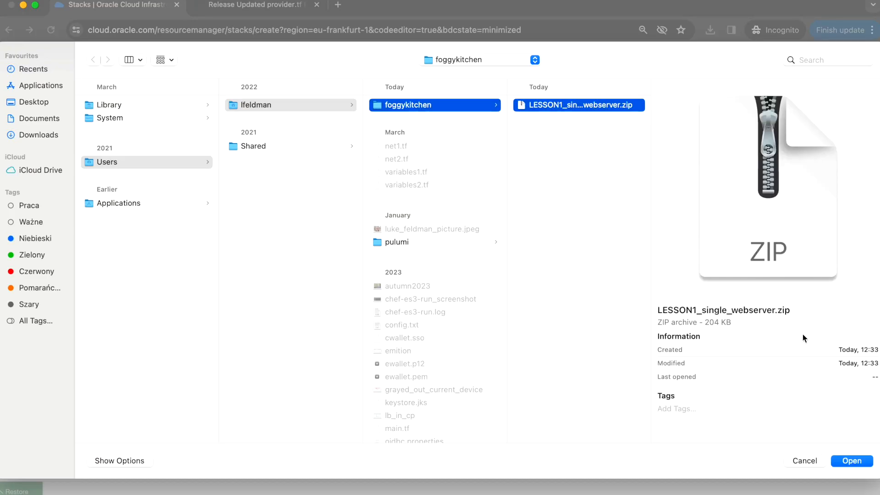
pyautogui.click(853, 461)
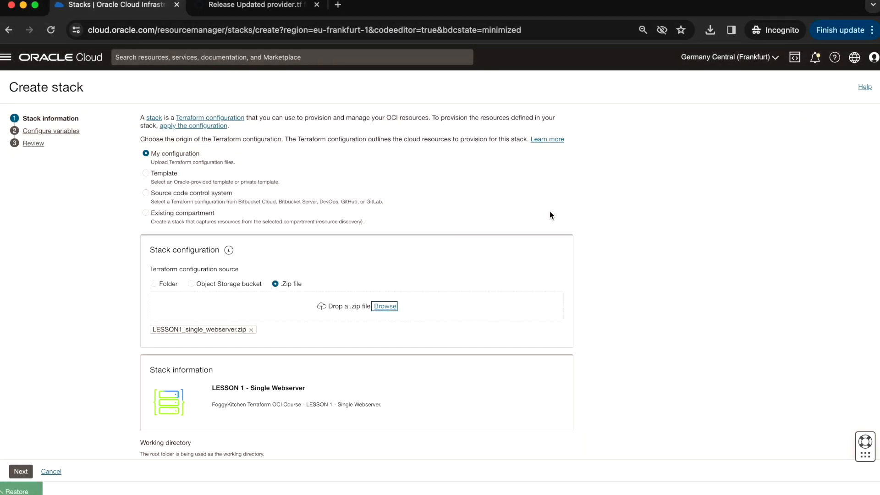
# Switch to the GitHub v1.3 release page of foggykitchen_tf_oci_course and examine the lesson zip files in its assets.
pyautogui.click(239, 7)
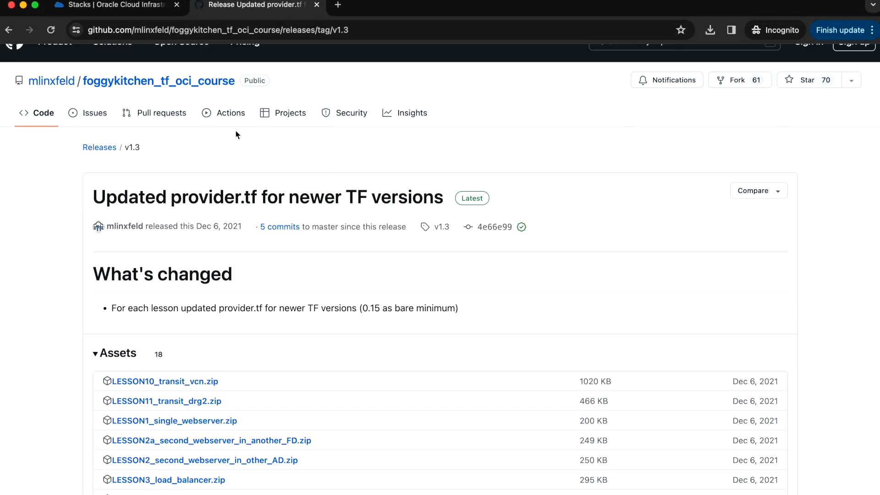
pyautogui.scroll(-2, 235, 160)
pyautogui.scroll(4, 237, 152)
pyautogui.scroll(-6, 237, 149)
pyautogui.scroll(5, 203, 161)
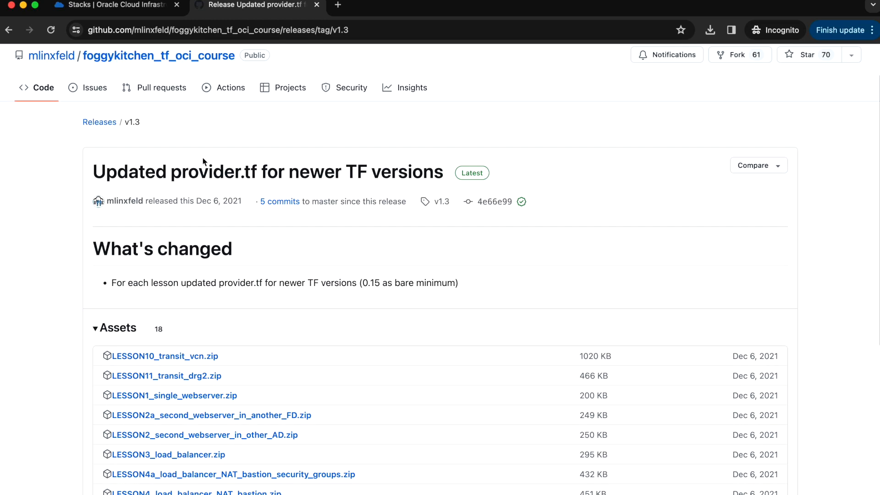
pyautogui.scroll(-5, 212, 193)
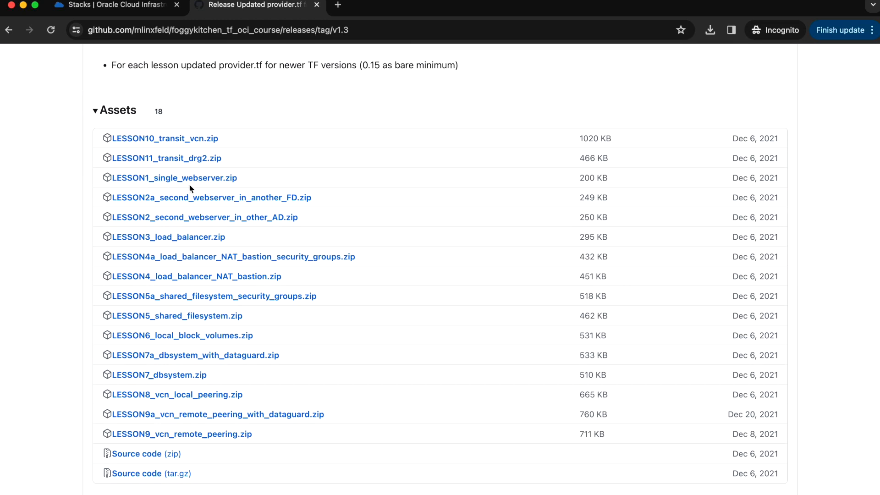
pyautogui.scroll(3, 219, 158)
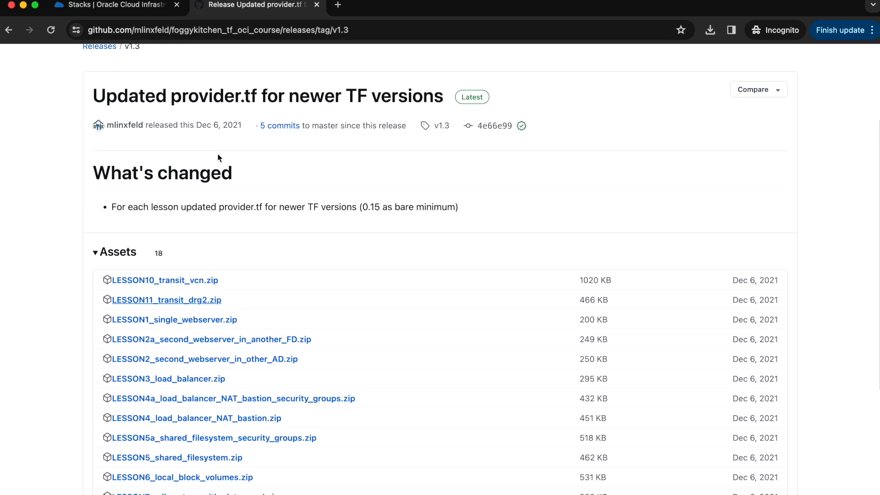
# Return to the Oracle Cloud stack form and review its stack information, custom providers, name, description and compartment.
pyautogui.click(135, 10)
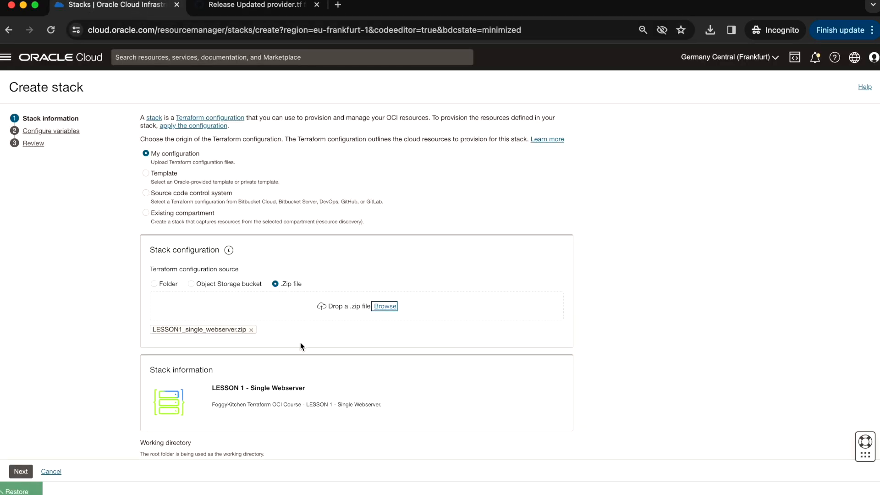
pyautogui.scroll(-3, 307, 348)
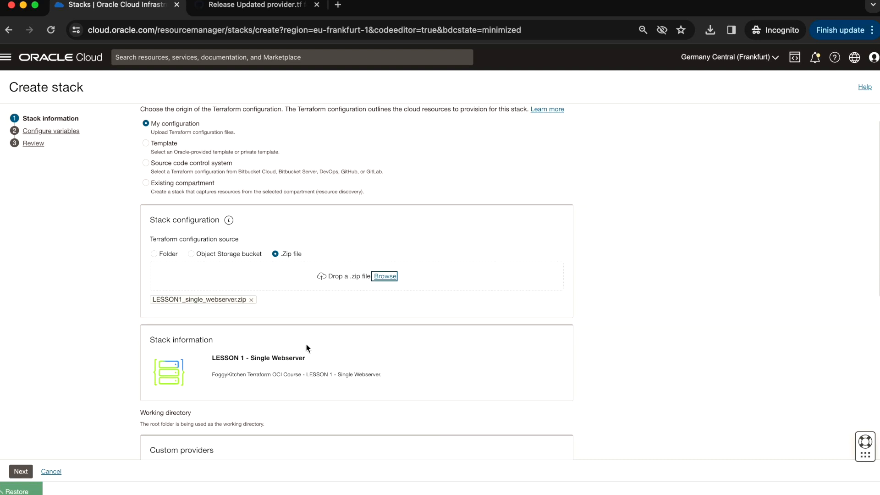
pyautogui.scroll(-8, 306, 348)
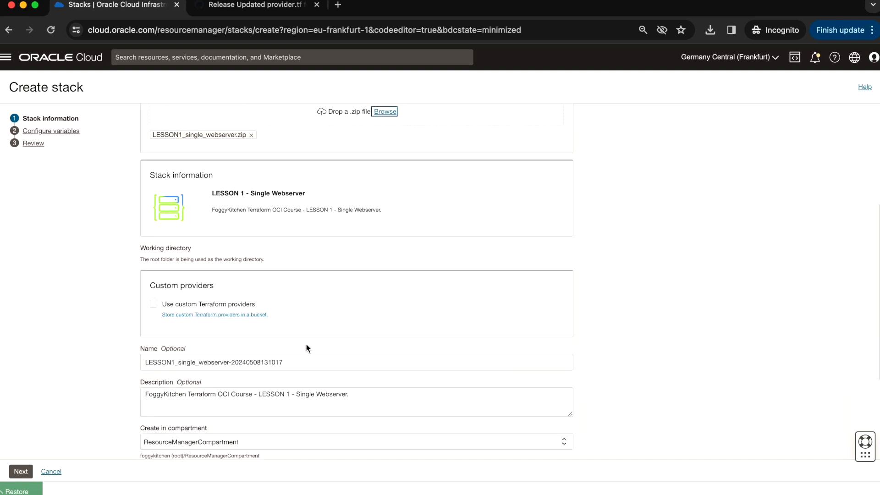
pyautogui.scroll(-5, 307, 348)
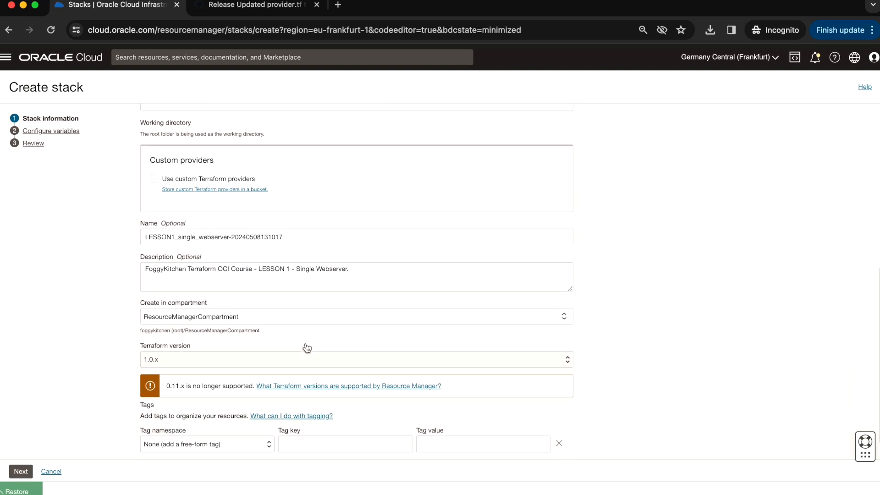
pyautogui.click(153, 179)
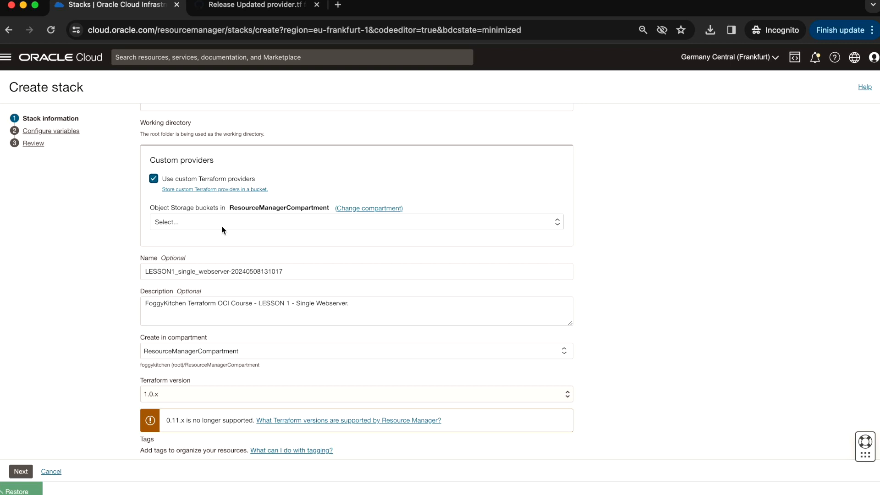
pyautogui.click(153, 179)
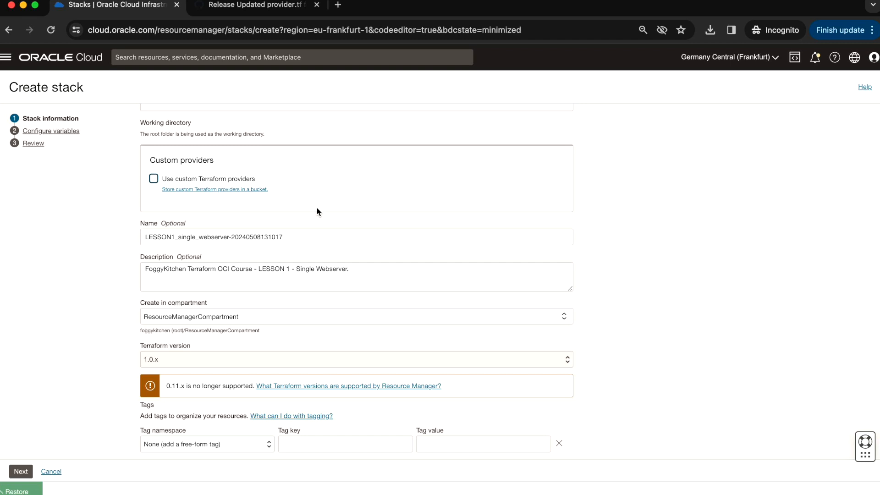
# Accept the stack information and set the variable for the availability domain to unja:EU-FRANKFURT-1-AD-1.
pyautogui.scroll(-1, 317, 212)
pyautogui.scroll(-1, 316, 208)
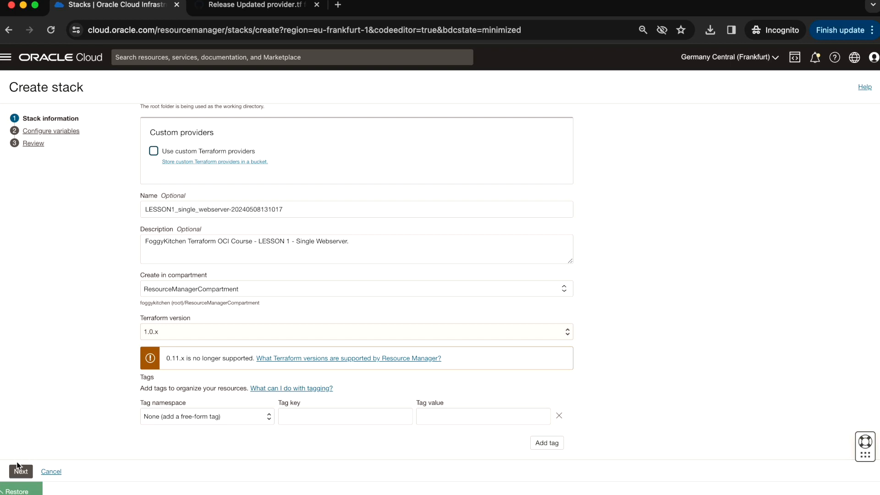
pyautogui.click(21, 473)
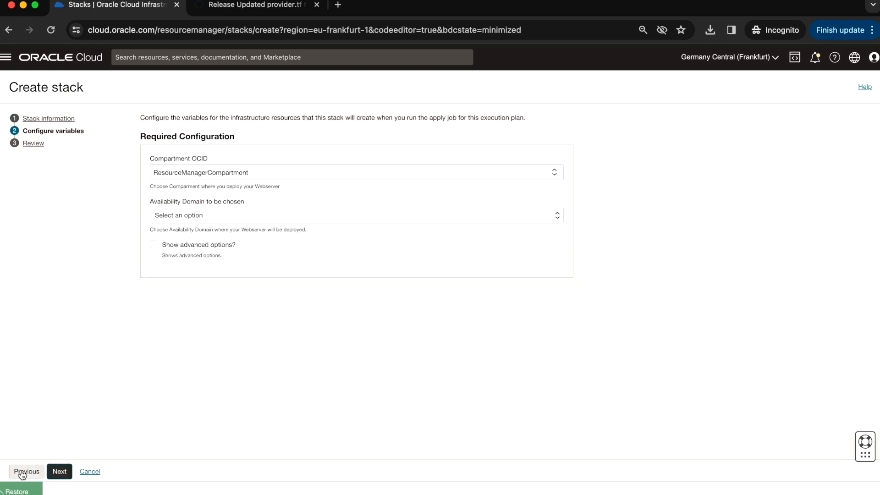
pyautogui.click(210, 220)
pyautogui.click(201, 234)
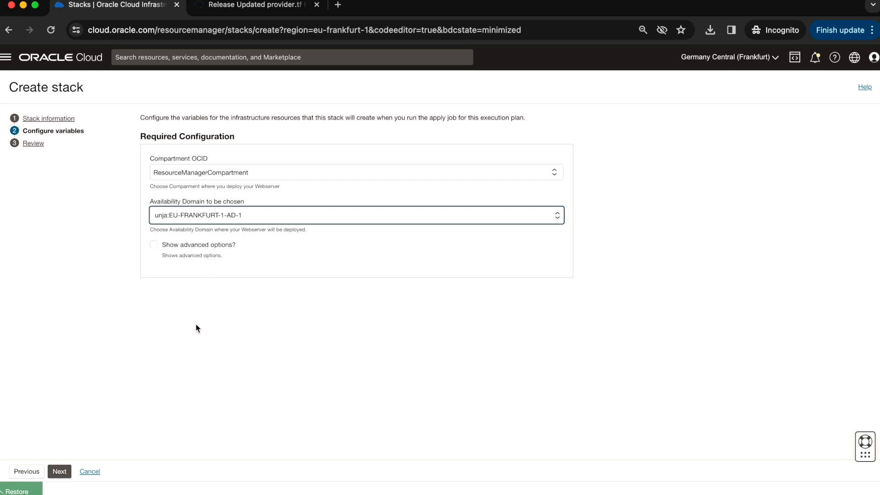
# Proceed to the review of the configuration variables and create the stack.
pyautogui.click(64, 477)
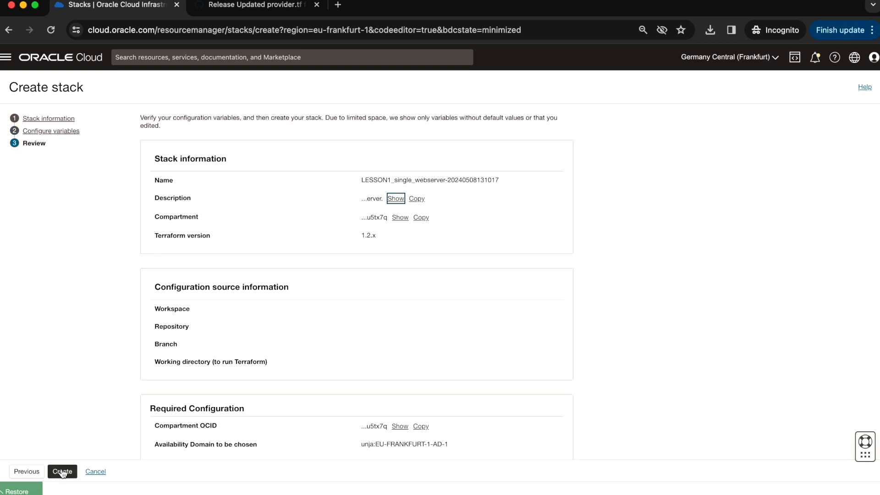
pyautogui.scroll(-2, 316, 332)
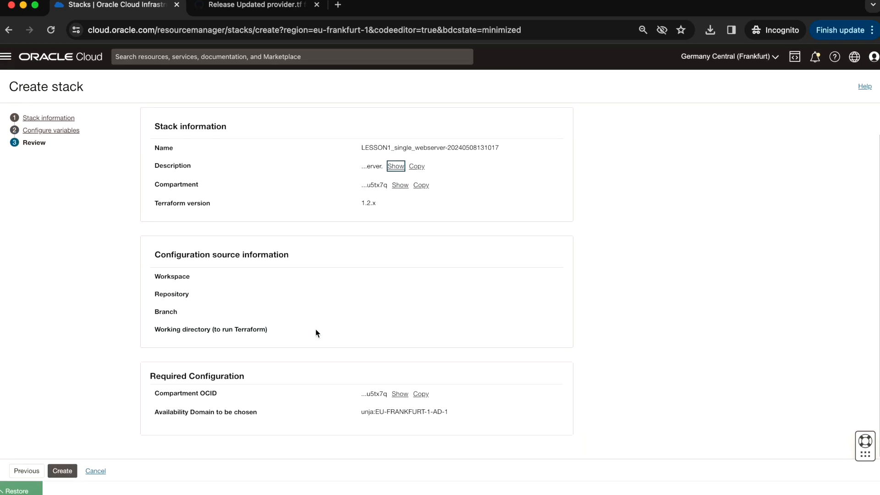
pyautogui.click(62, 472)
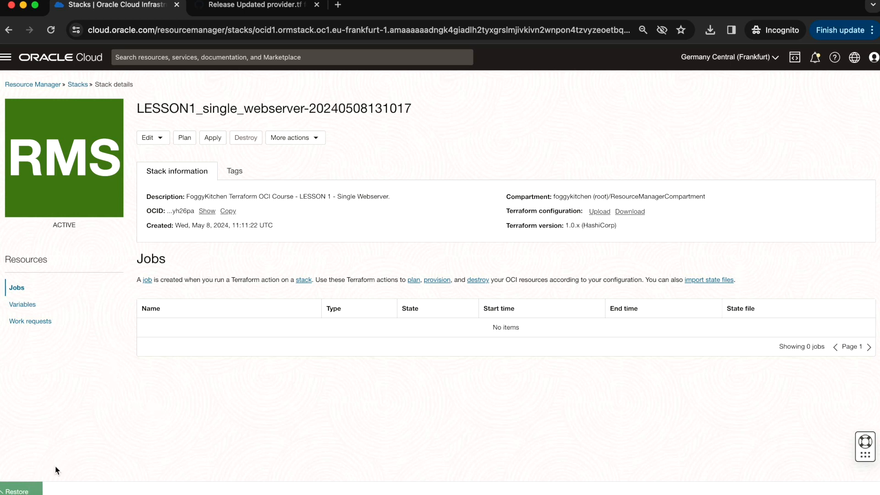
# Restore the Code Editor and expand the LESSON1_single_webserver stack under Resource Manager, ResourceManagerCompartment, Stacks.
pyautogui.click(19, 491)
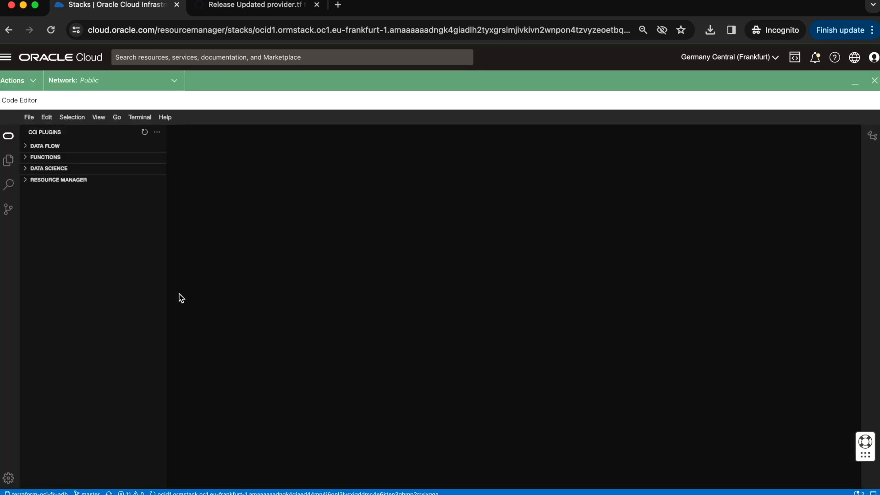
pyautogui.click(25, 180)
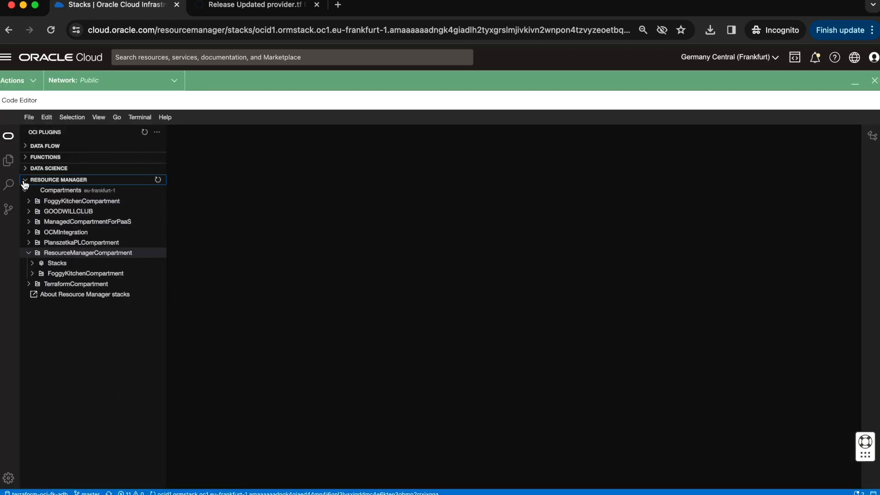
pyautogui.click(35, 265)
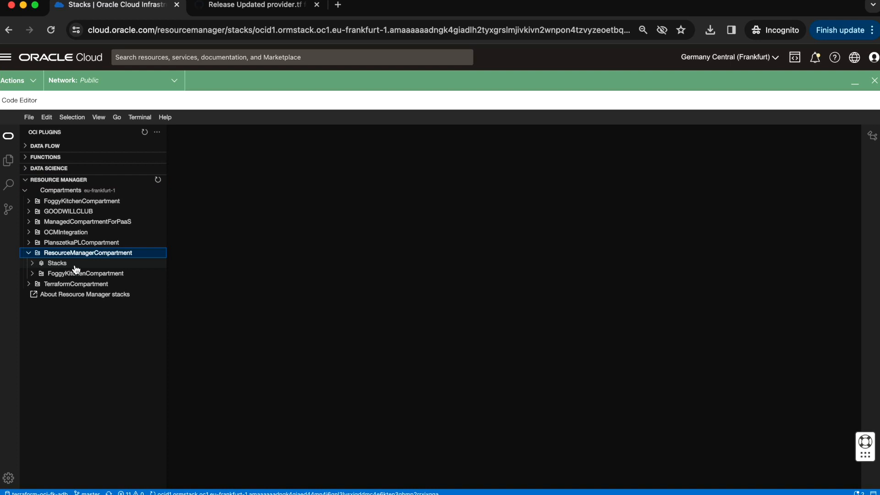
pyautogui.click(32, 263)
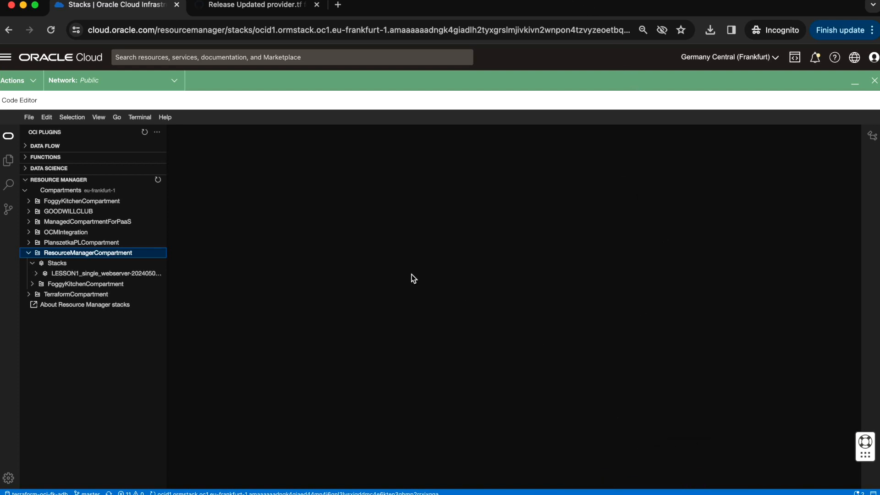
pyautogui.press('Down')
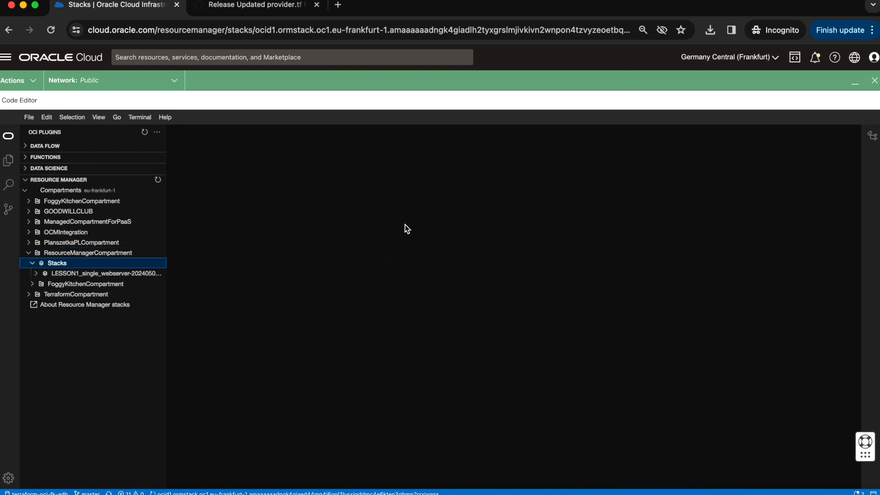
pyautogui.click(36, 274)
# Minimise the Code Editor to check the stack name on the stack details page, and restore the editor.
pyautogui.click(855, 84)
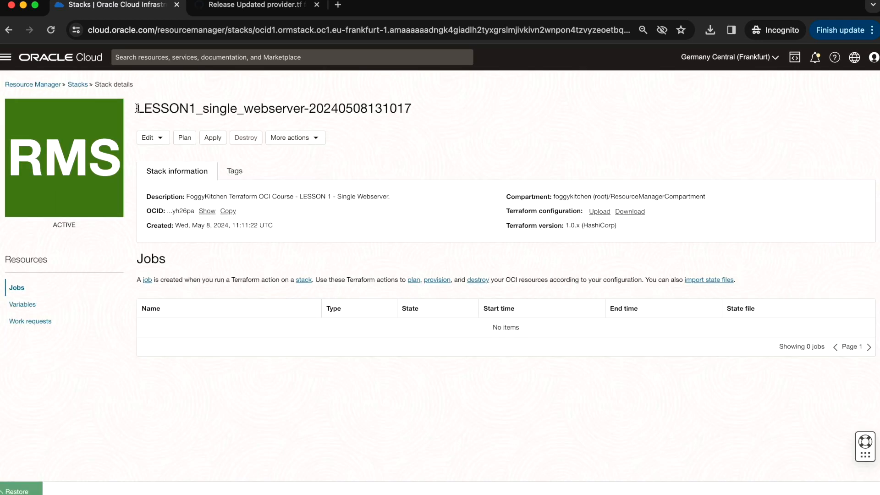
pyautogui.moveTo(136, 108); pyautogui.dragTo(445, 117)
pyautogui.click(22, 491)
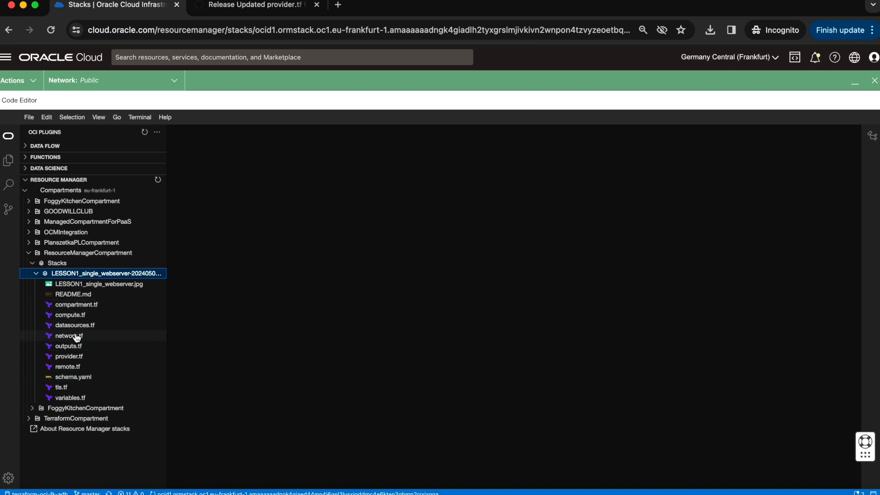
# Open and examine compartment.tf, network.tf, compute.tf and remote.tf in the LESSON1_single_webserver stack.
pyautogui.click(79, 306)
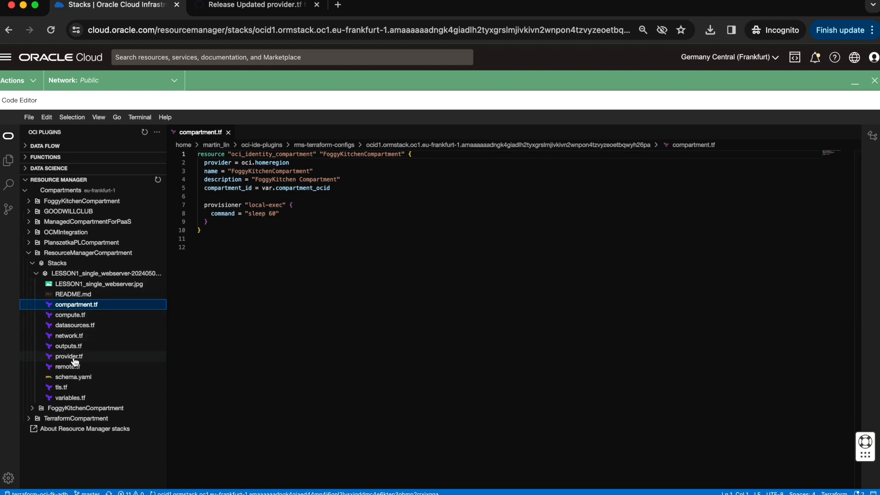
pyautogui.click(72, 338)
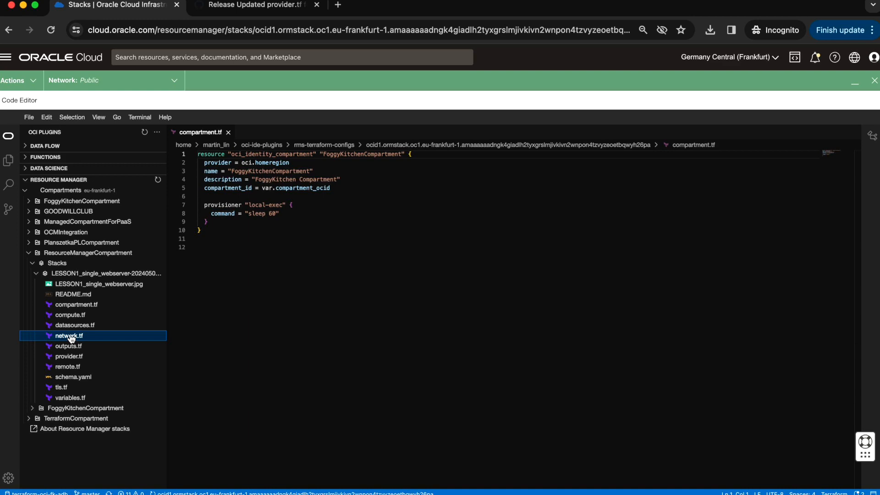
pyautogui.scroll(-10, 298, 313)
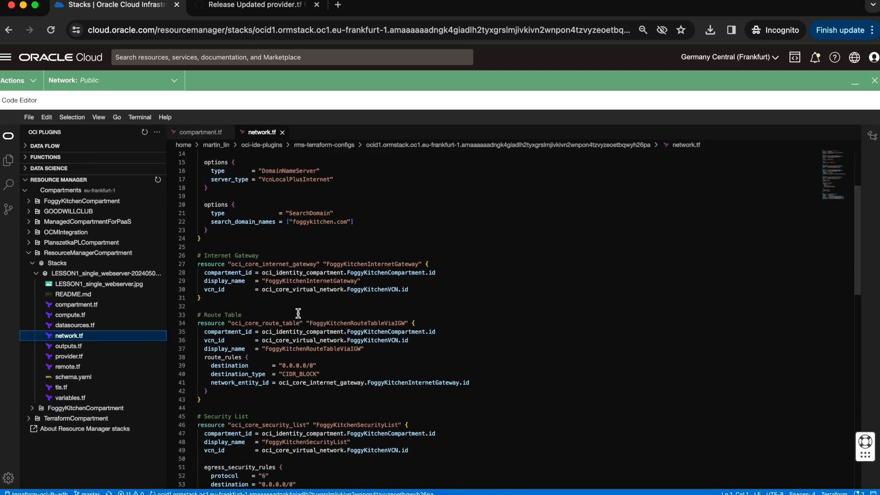
pyautogui.scroll(-8, 298, 313)
pyautogui.scroll(11, 298, 313)
pyautogui.scroll(6, 298, 313)
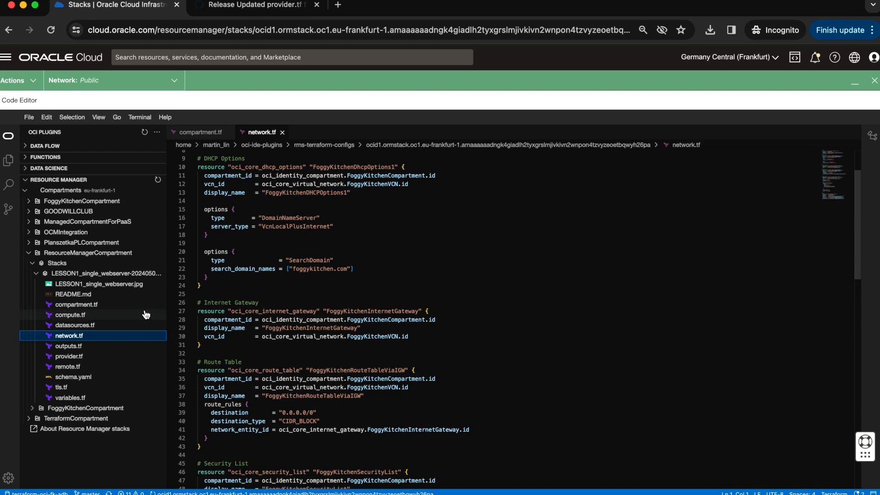
pyautogui.click(73, 316)
pyautogui.scroll(-1, 320, 310)
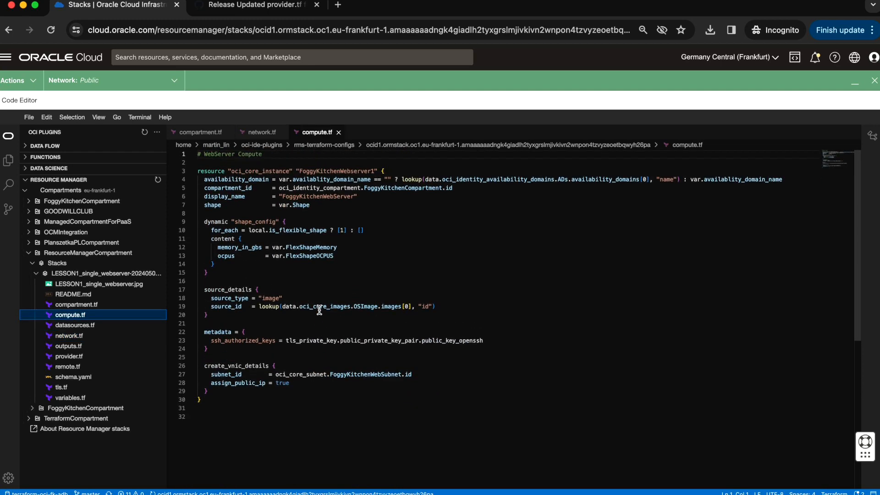
pyautogui.click(65, 369)
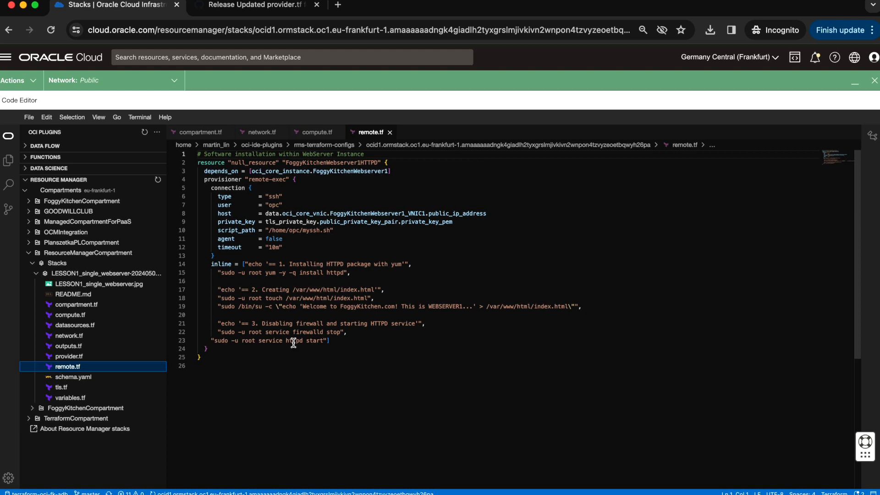
# Save the stack's changes and run the Plan action from the Code Editor, and minimise the editor.
pyautogui.rightClick(121, 276)
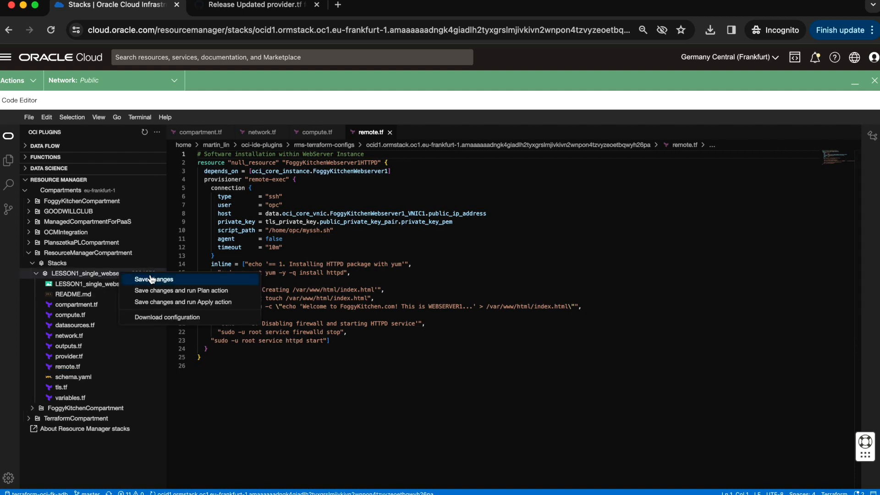
pyautogui.click(200, 292)
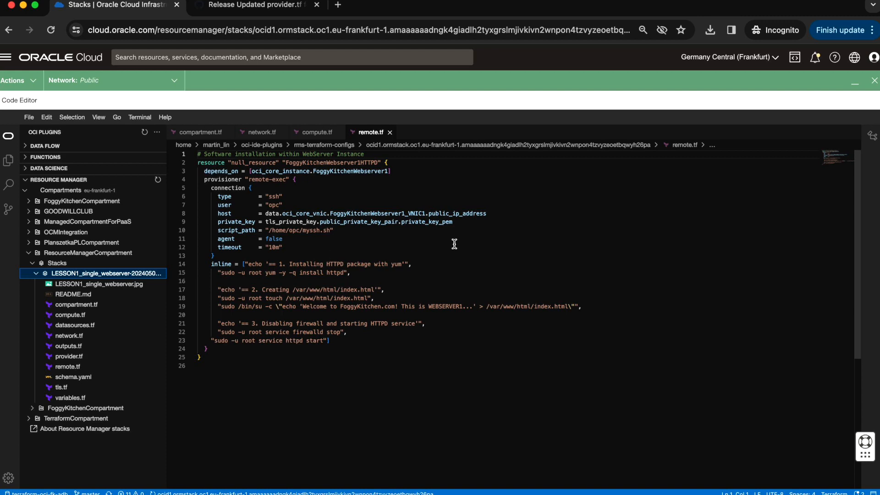
pyautogui.click(855, 83)
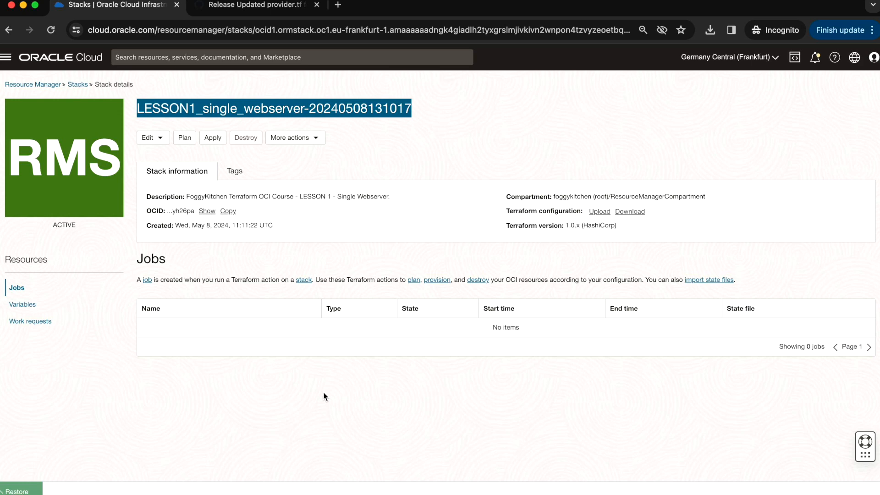
# Reopen the LESSON1_single_webserver stack from the stacks list, check the Plan action's progress and refresh the stack's jobs.
pyautogui.click(78, 84)
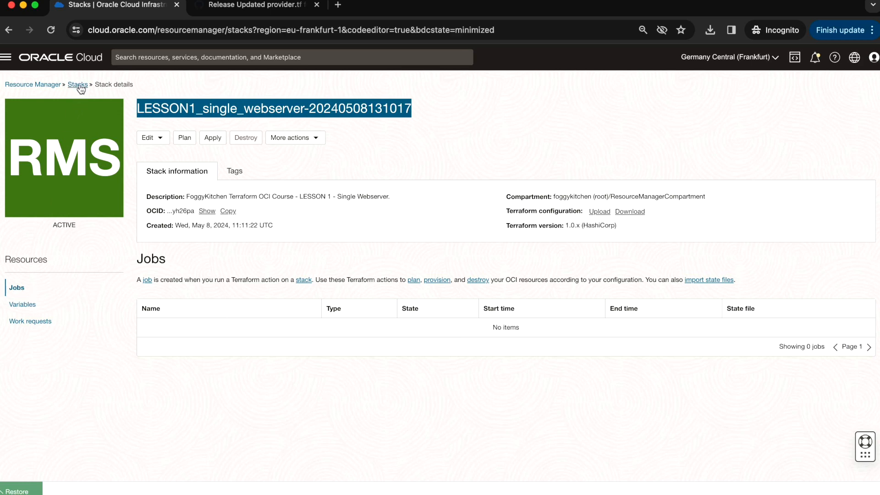
pyautogui.click(223, 215)
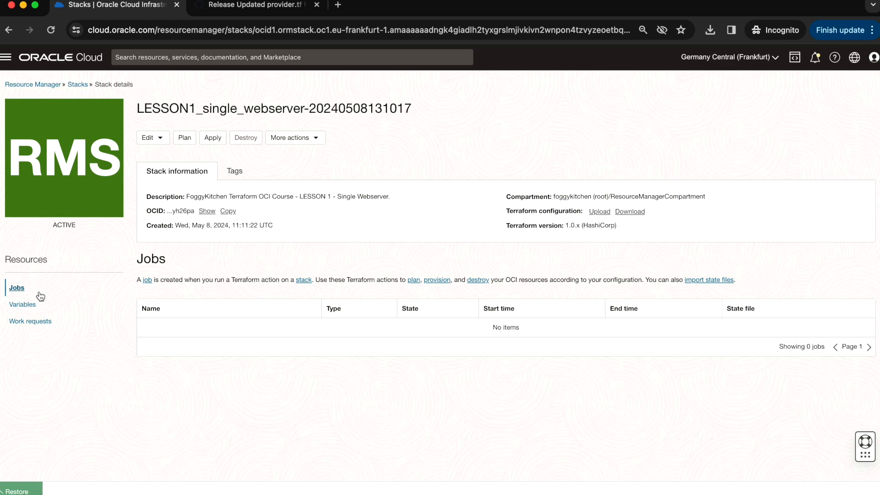
pyautogui.click(21, 491)
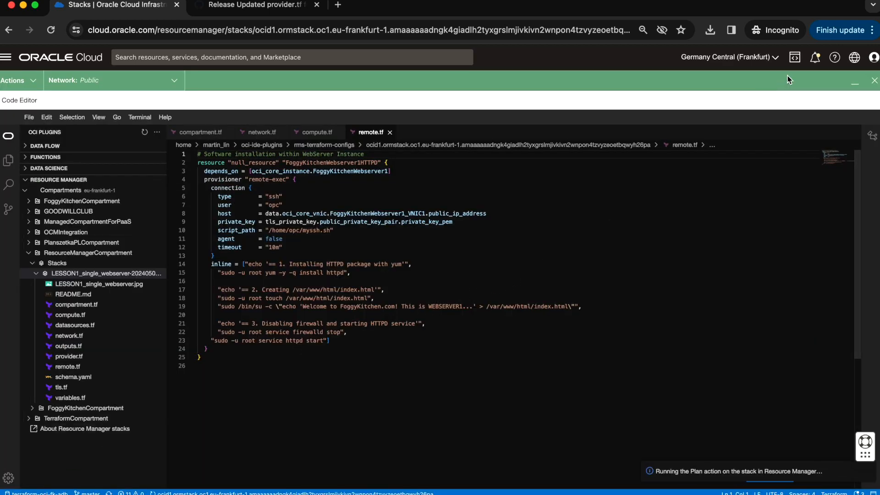
pyautogui.click(855, 83)
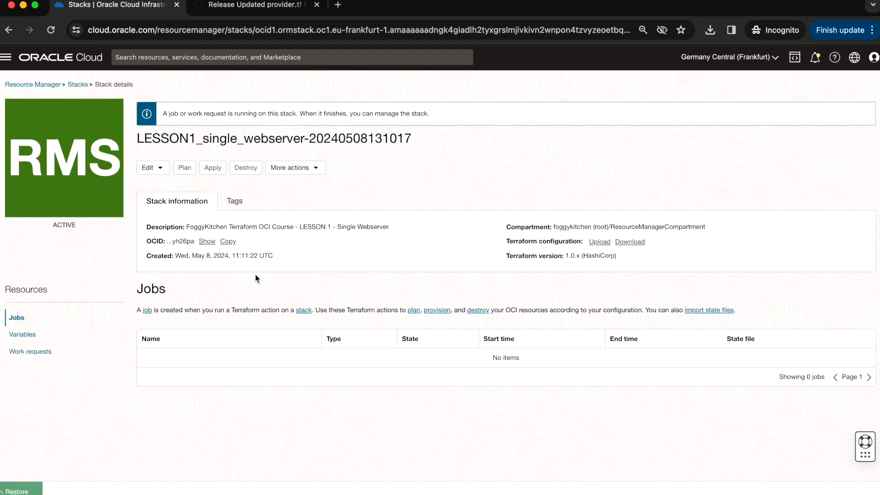
pyautogui.click(19, 340)
pyautogui.click(16, 317)
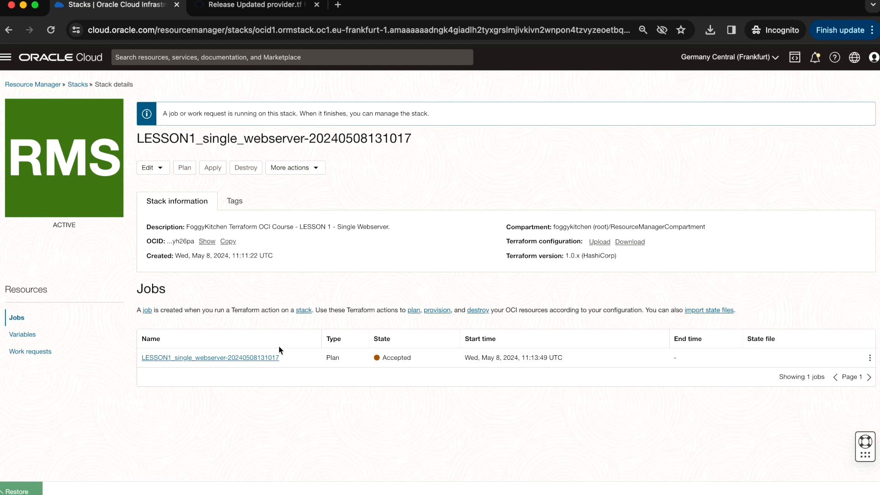
# Open the stack's Plan job and examine its logs through to the plan summary and output changes.
pyautogui.click(255, 358)
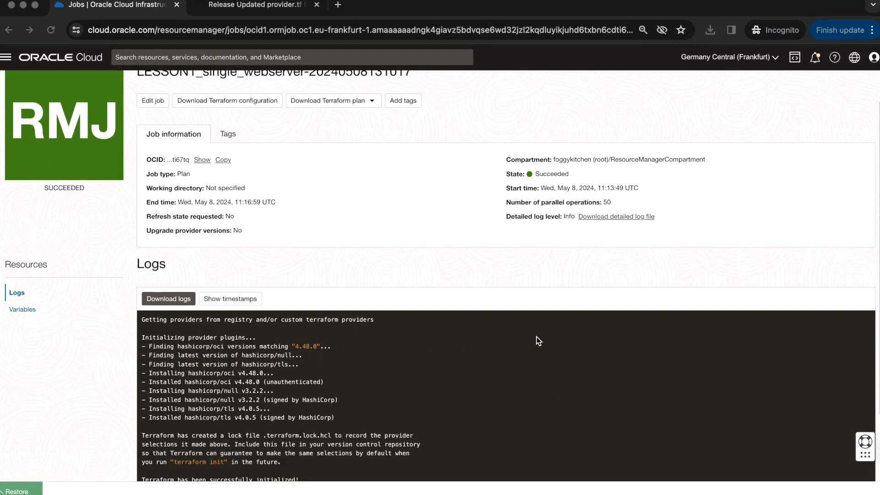
pyautogui.scroll(-3, 558, 323)
pyautogui.scroll(-8, 499, 369)
pyautogui.scroll(5, 499, 368)
pyautogui.scroll(2, 499, 368)
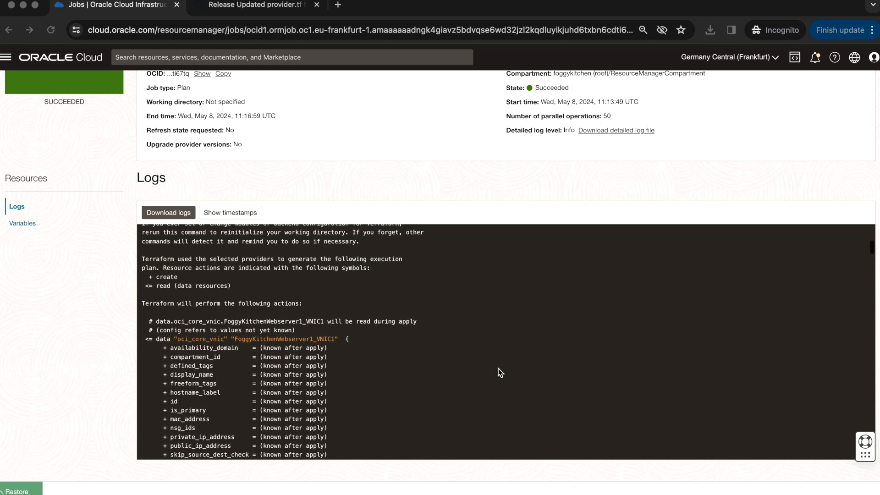
pyautogui.scroll(-3, 499, 368)
pyautogui.scroll(-4, 498, 369)
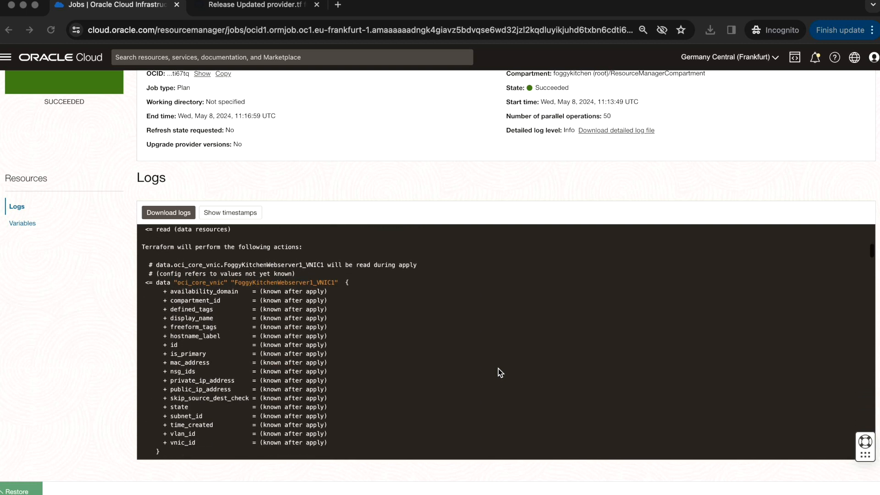
pyautogui.scroll(-8, 498, 373)
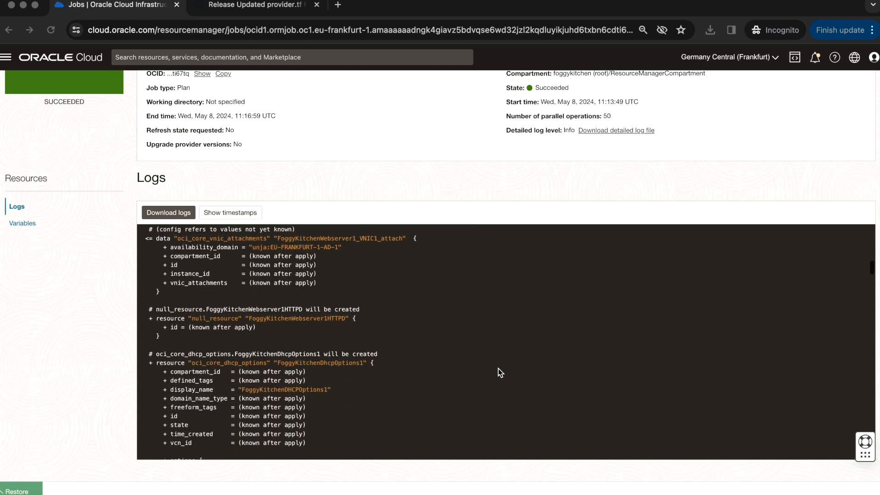
pyautogui.scroll(-15, 499, 372)
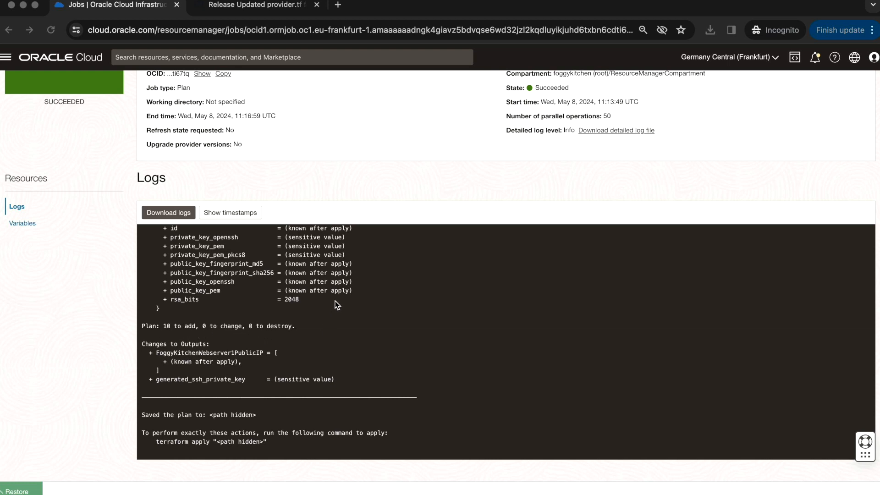
# Return to the LESSON1_single_webserver stack's details and run an Apply job with the plan resolution set to automatically approve.
pyautogui.scroll(5, 398, 187)
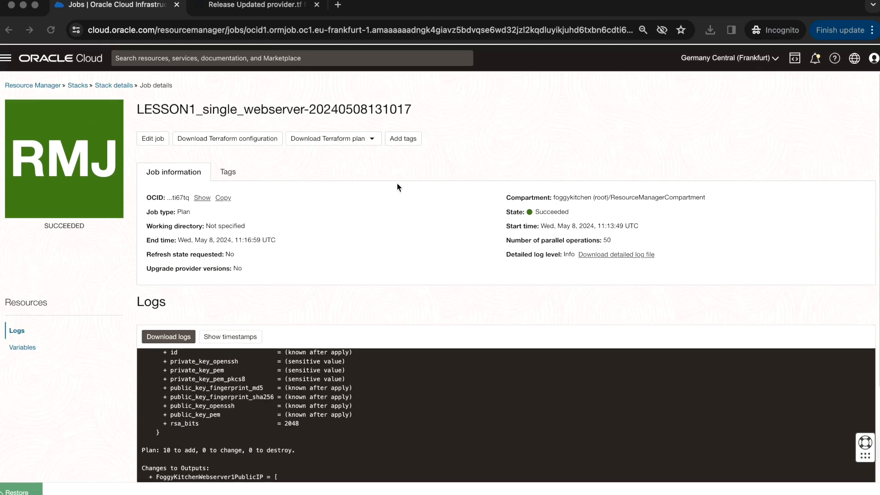
pyautogui.click(111, 86)
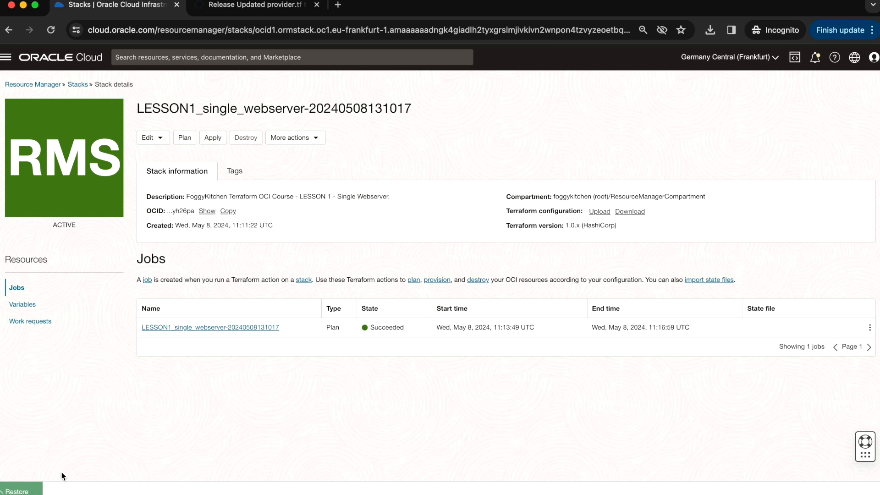
pyautogui.click(217, 142)
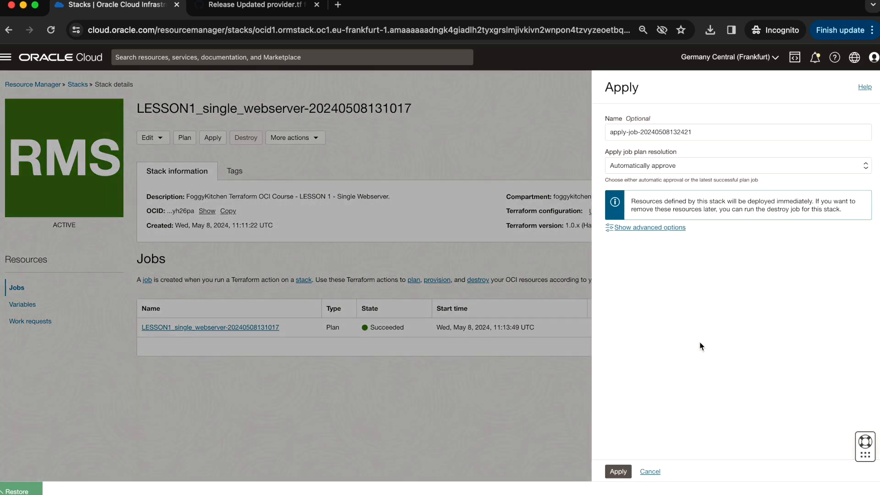
pyautogui.click(618, 472)
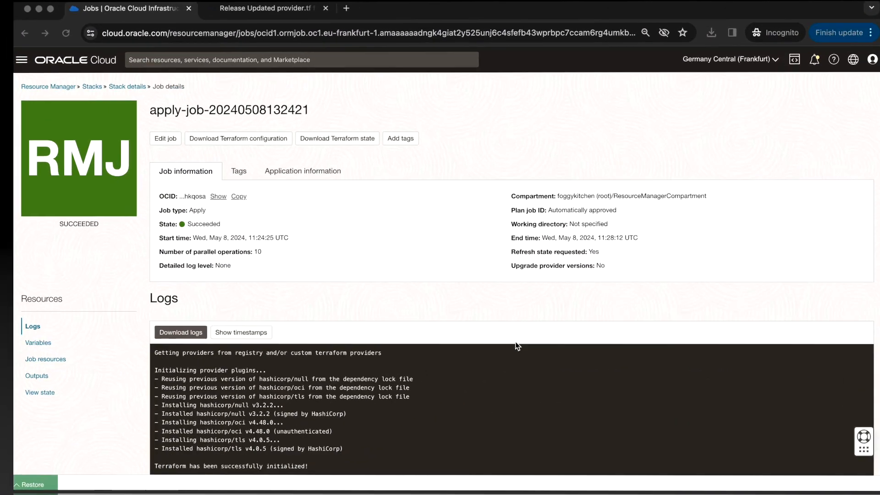
# Examine the Apply job's logs from provider initialisation through to the apply summary and outputs.
pyautogui.scroll(-10, 511, 368)
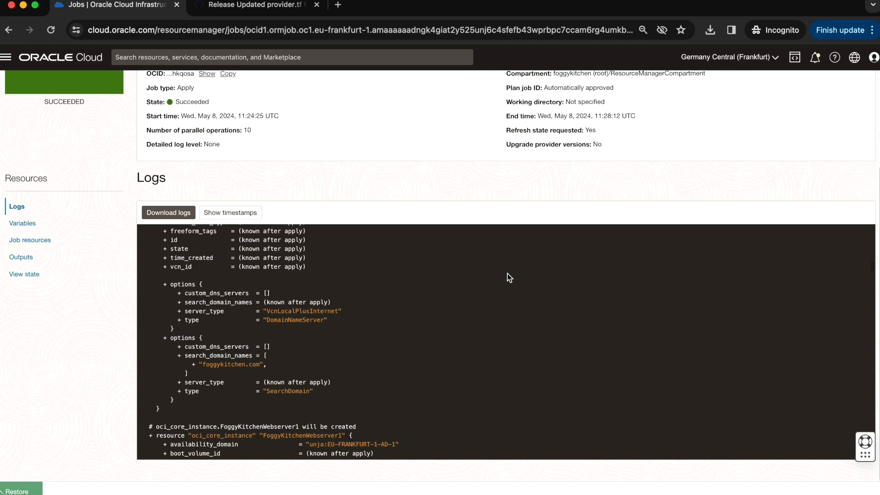
pyautogui.scroll(-15, 489, 360)
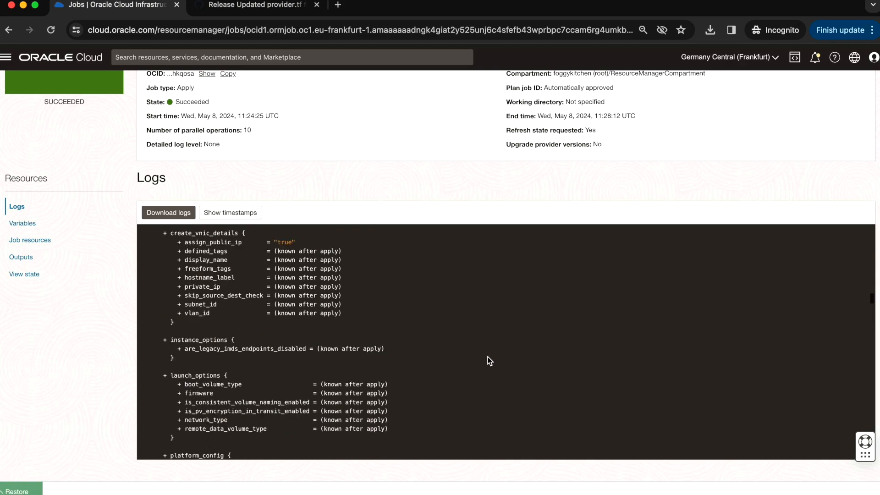
pyautogui.scroll(-10, 487, 356)
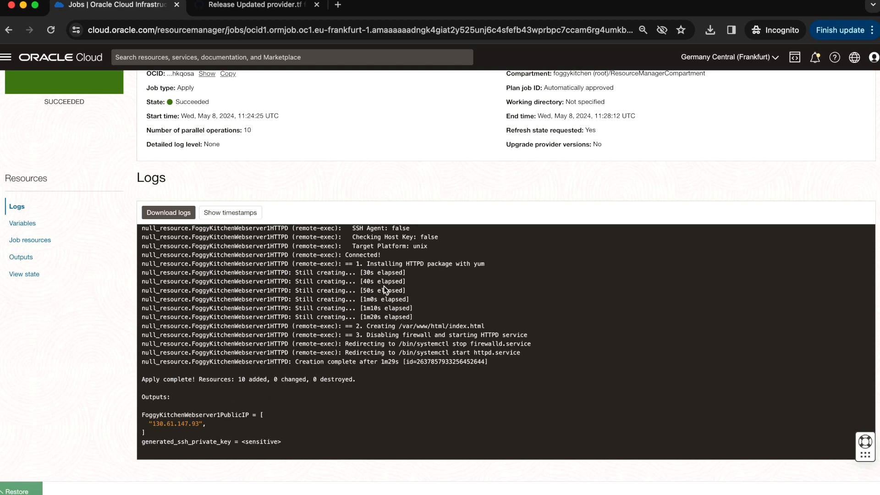
# Copy the Webserver Public IP from the Apply job's application information, load it in a new browser tab and highlight the welcome text.
pyautogui.scroll(10, 384, 287)
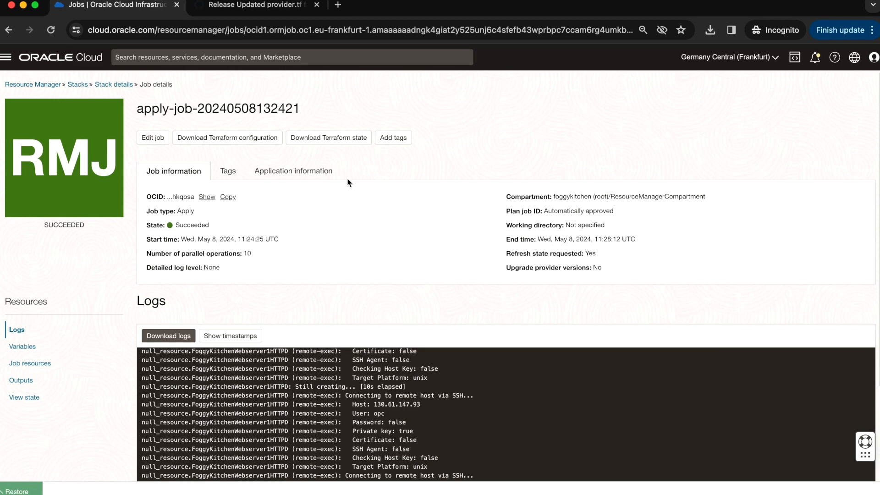
pyautogui.click(302, 177)
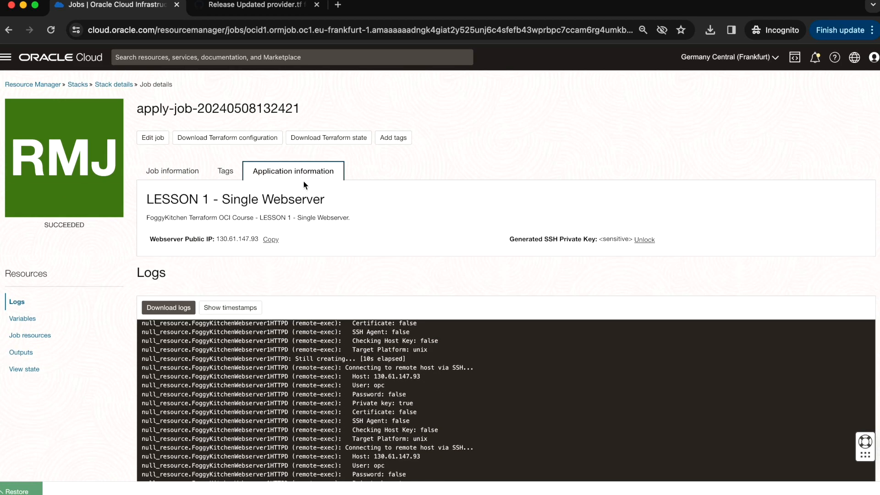
pyautogui.click(274, 241)
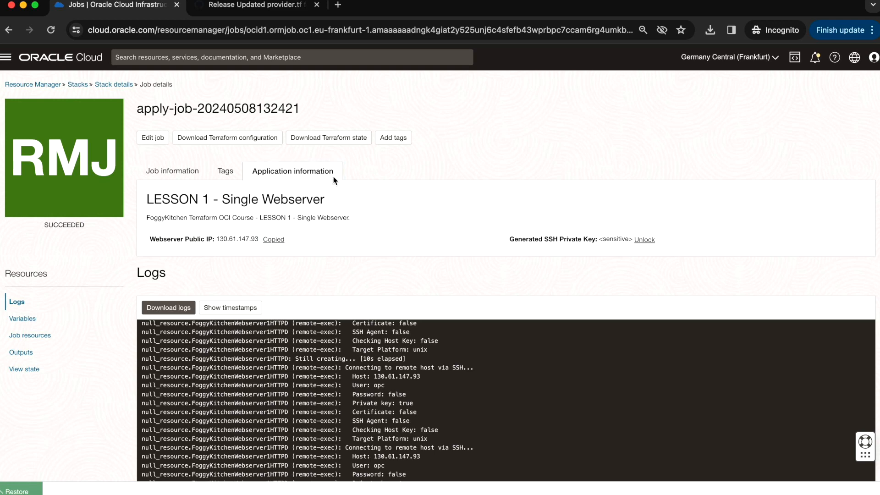
pyautogui.click(339, 5)
pyautogui.press('super+v')
pyautogui.press('Return')
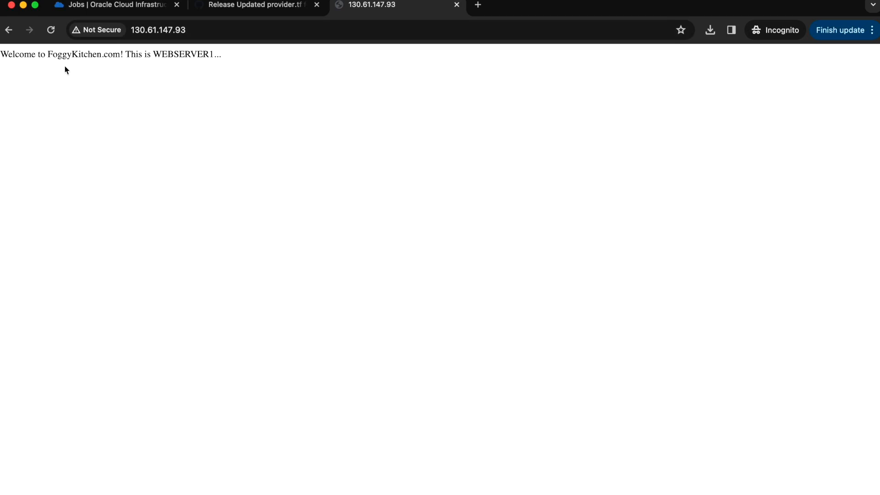
pyautogui.moveTo(1, 54); pyautogui.dragTo(214, 55)
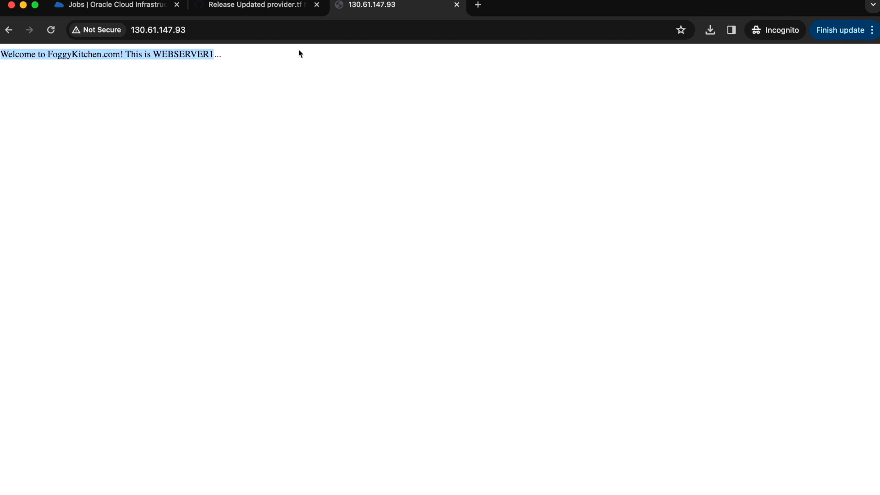
# Back in the Oracle Cloud console, list the compute instances in FoggyKitchenCompartment under ResourceManagerCompartment and examine the running FoggyKitchenWebServer's details.
pyautogui.click(132, 6)
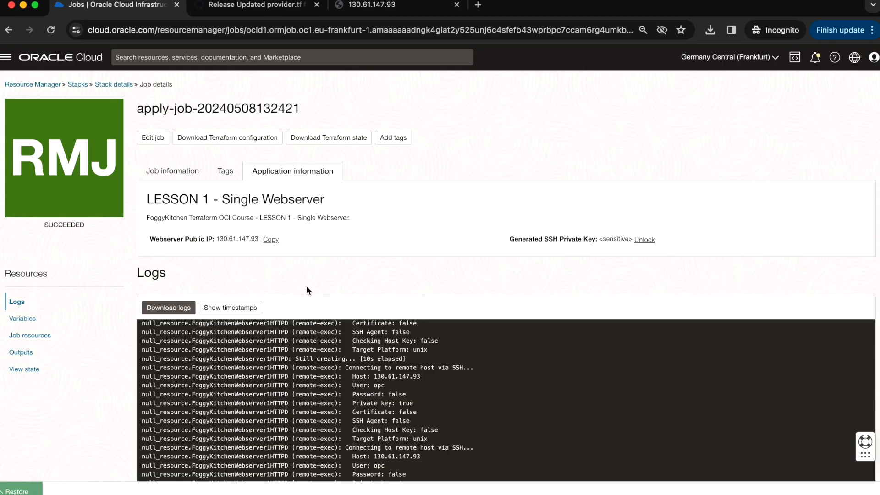
pyautogui.click(8, 62)
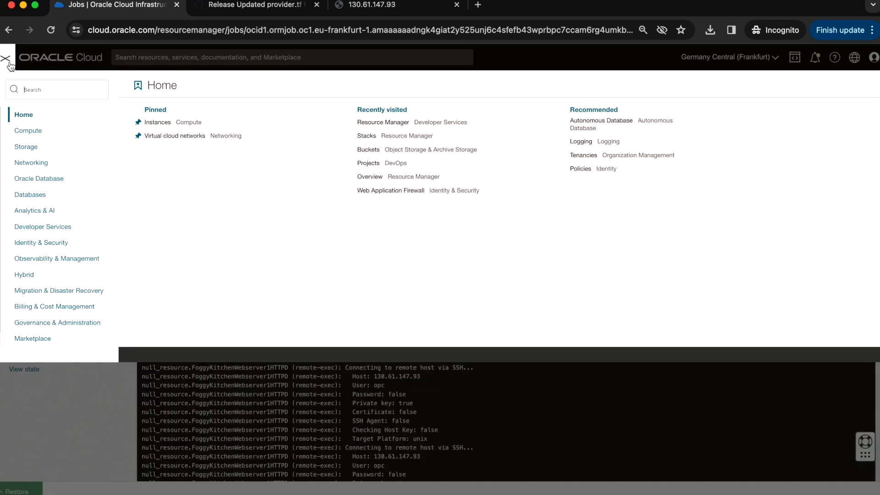
pyautogui.click(33, 132)
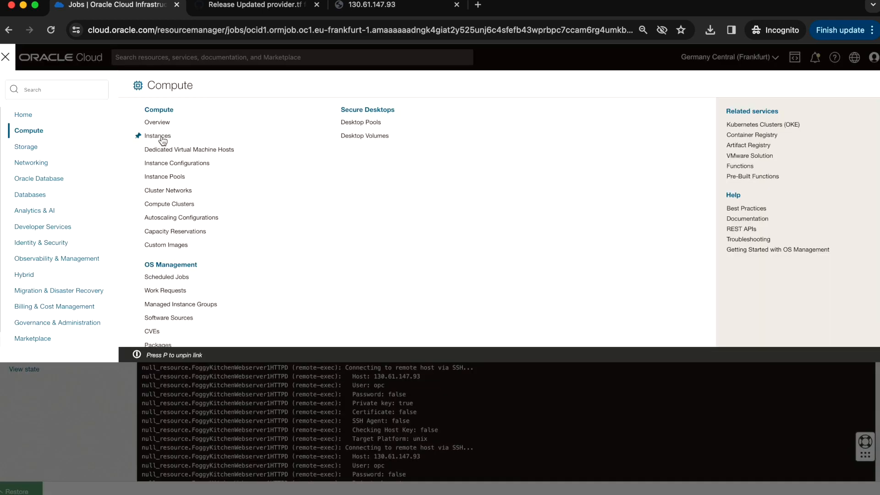
pyautogui.click(162, 139)
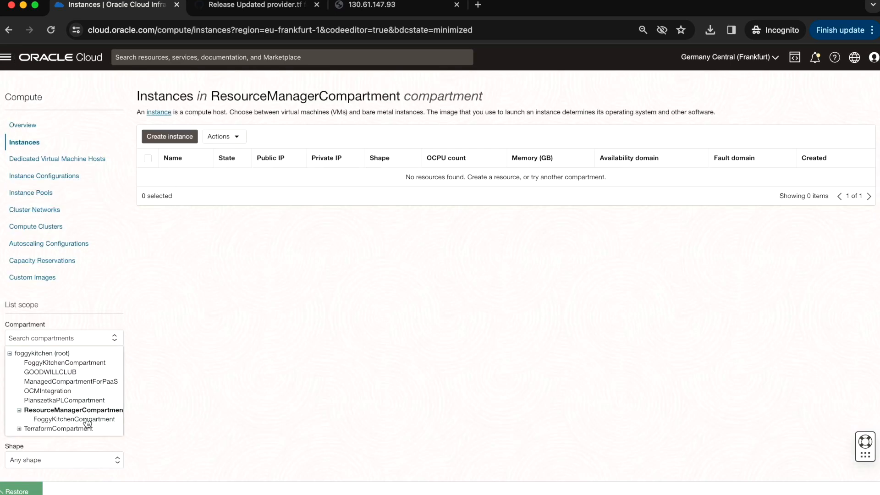
pyautogui.click(78, 418)
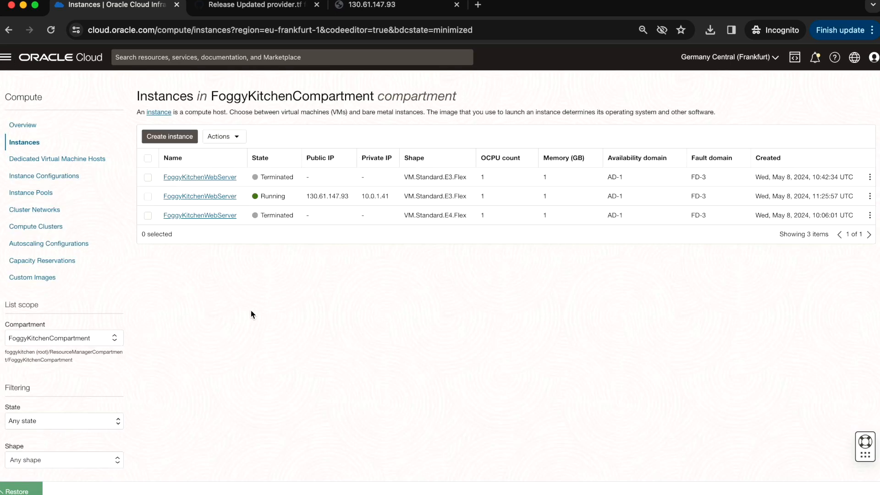
pyautogui.click(214, 197)
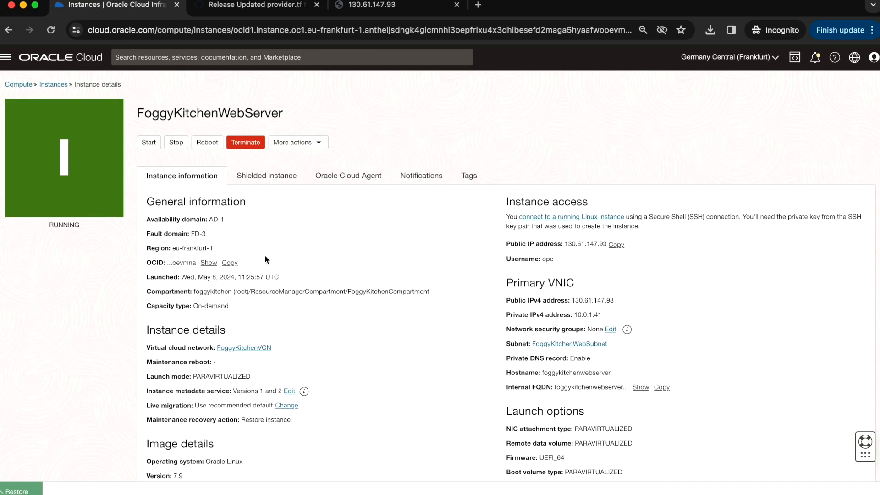
pyautogui.scroll(-3, 316, 234)
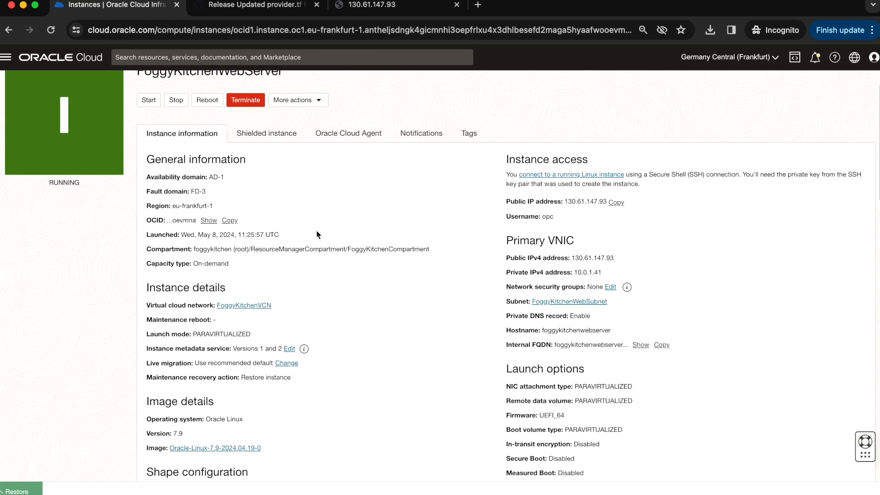
pyautogui.scroll(-2, 317, 235)
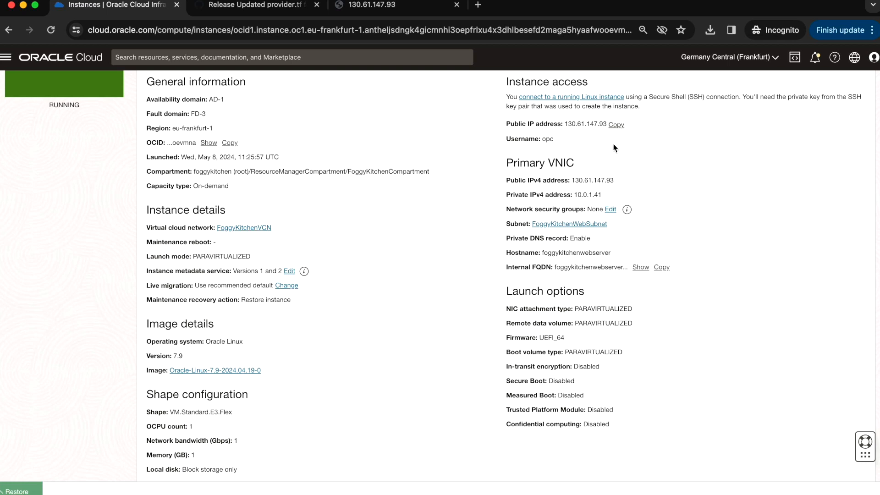
# Open the instance's FoggyKitchenWebSubnet and its parent FoggyKitchenVCN, and examine the VCN's internet gateways, security lists, DHCP options and route tables.
pyautogui.click(587, 226)
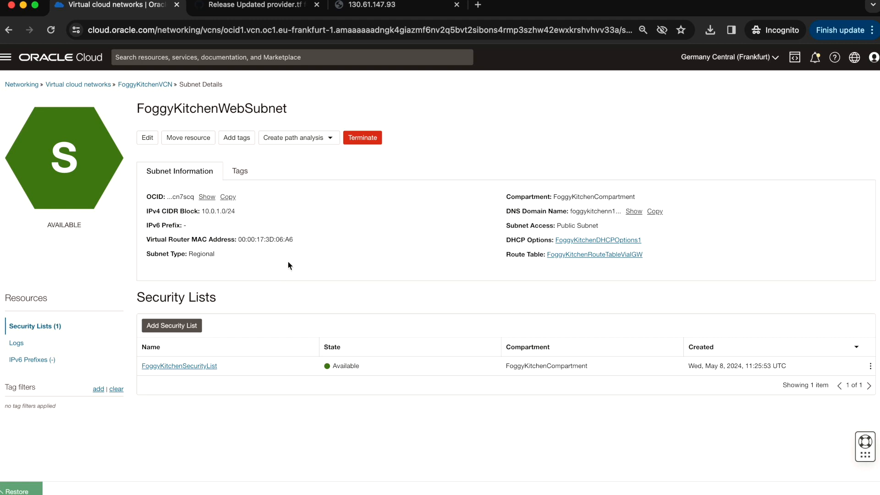
pyautogui.click(153, 87)
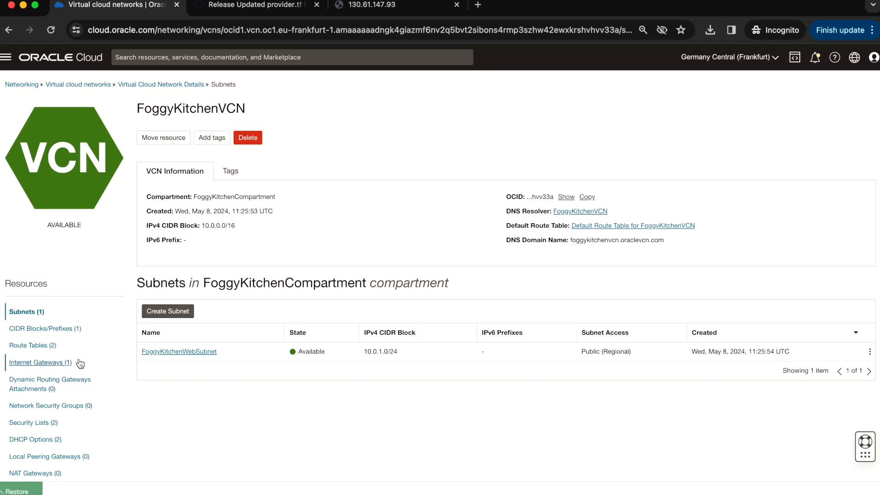
pyautogui.click(48, 365)
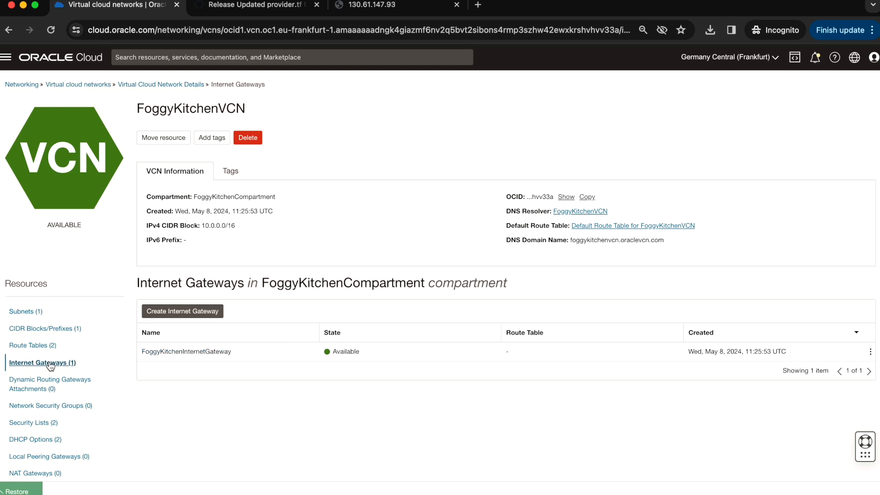
pyautogui.scroll(-1, 46, 428)
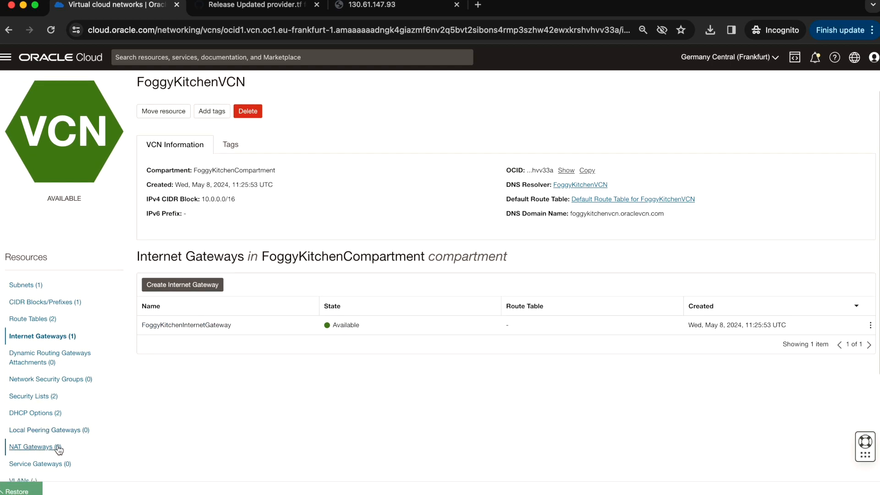
pyautogui.click(44, 400)
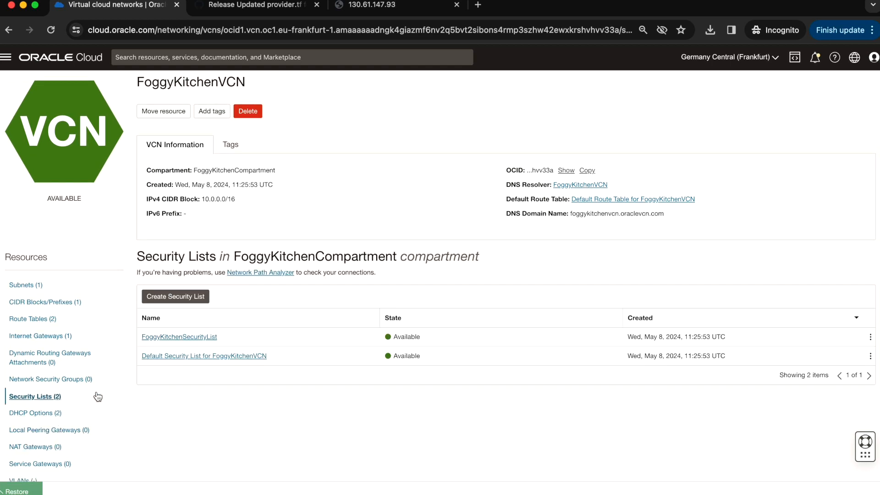
pyautogui.scroll(-1, 97, 397)
pyautogui.scroll(-1, 110, 406)
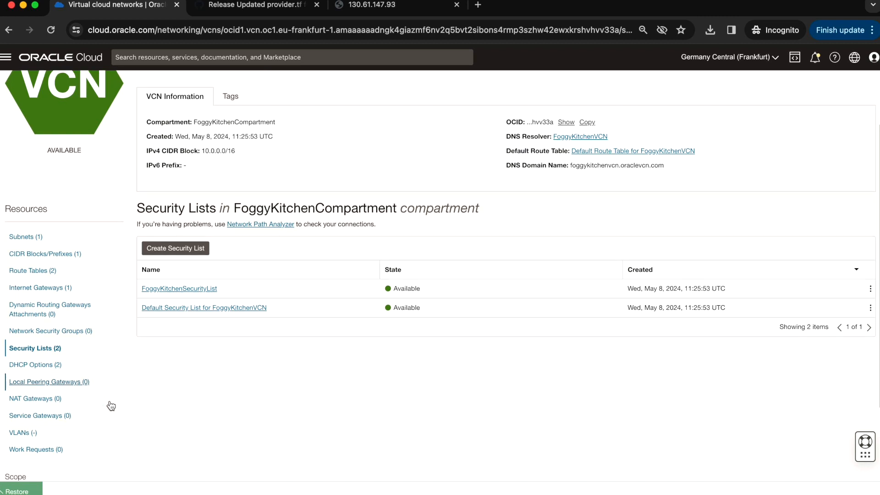
pyautogui.click(41, 363)
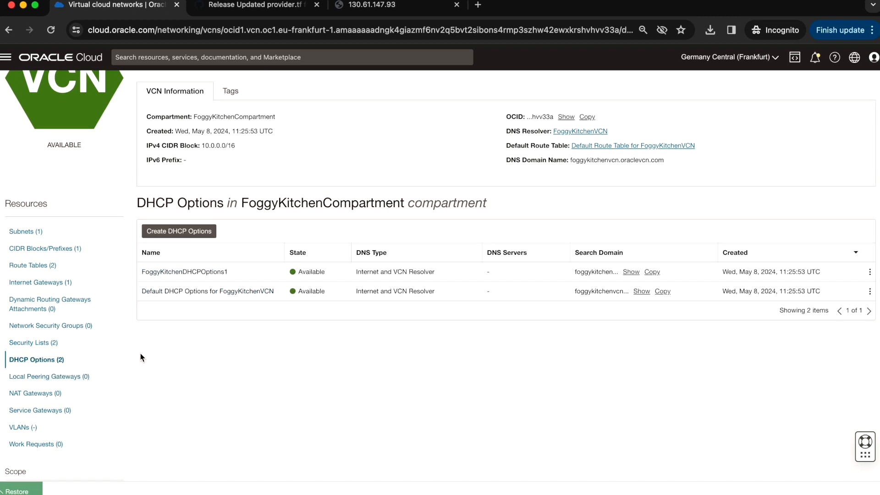
pyautogui.click(54, 266)
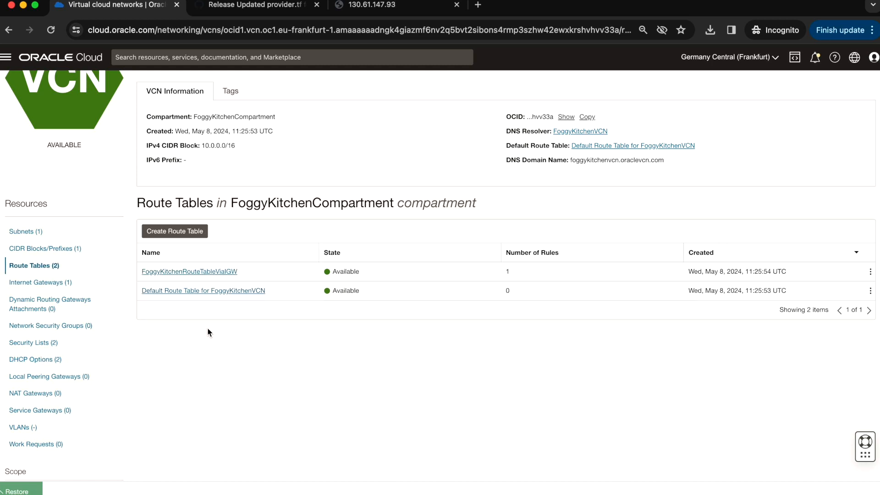
pyautogui.scroll(3, 208, 332)
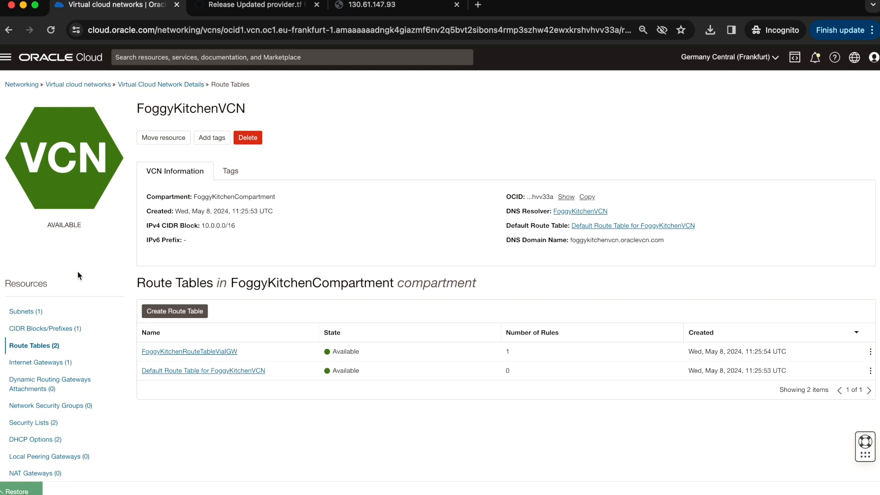
# Restore the Code Editor and change the subnet's display_name in network.tf to "FoggyKitchenWebSubnet_FIX".
pyautogui.click(16, 492)
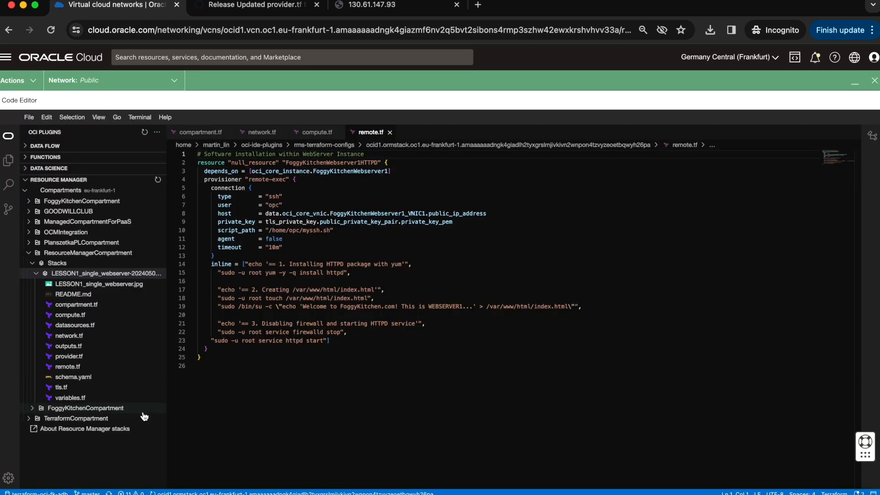
pyautogui.click(75, 337)
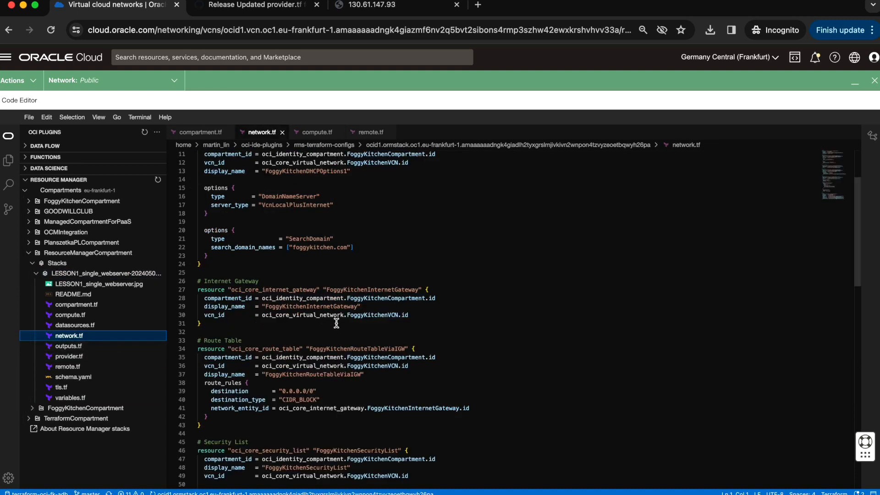
pyautogui.scroll(-15, 337, 324)
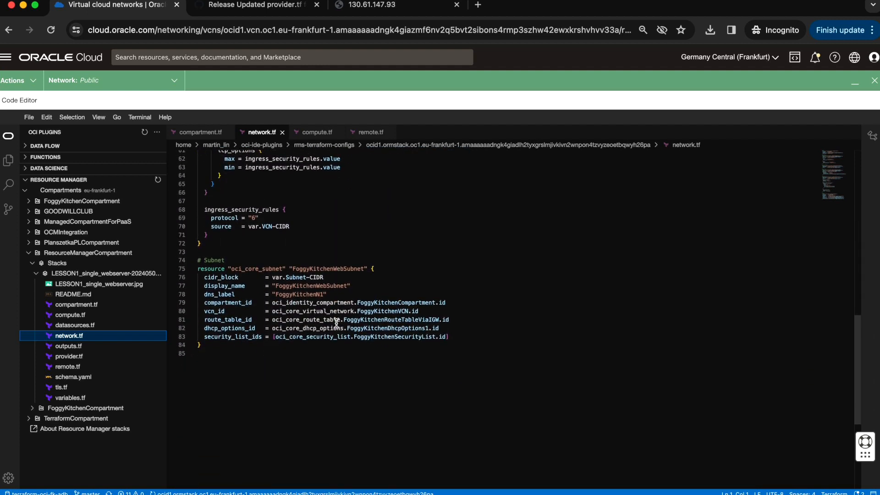
pyautogui.click(347, 286)
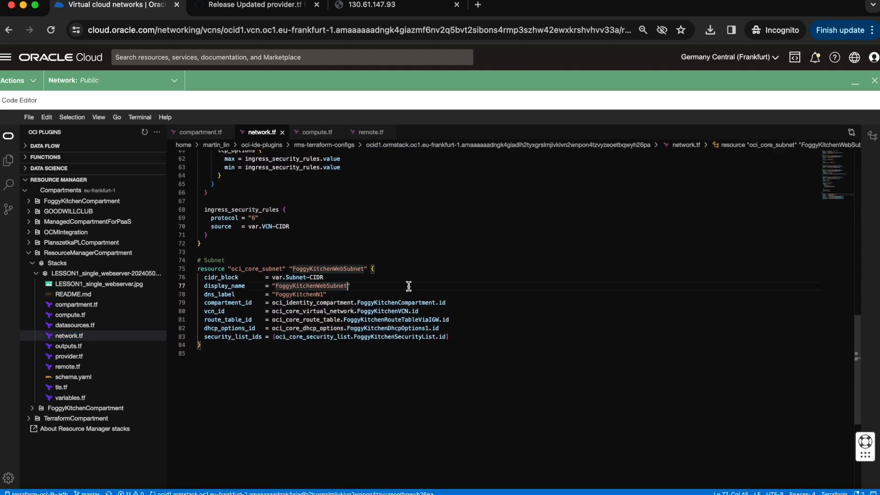
pyautogui.write('_FIX')
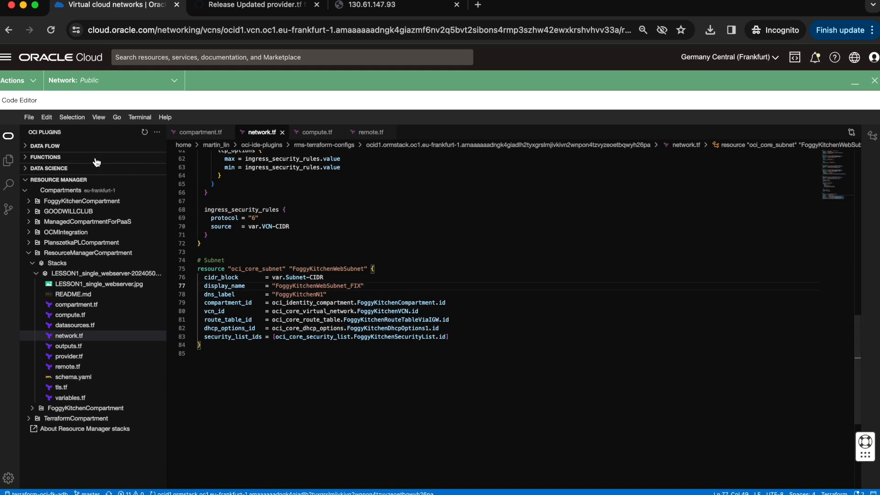
# Save the LESSON1_single_webserver stack's changes and run a Plan action from Code Editor, then minimize the editor.
pyautogui.rightClick(102, 278)
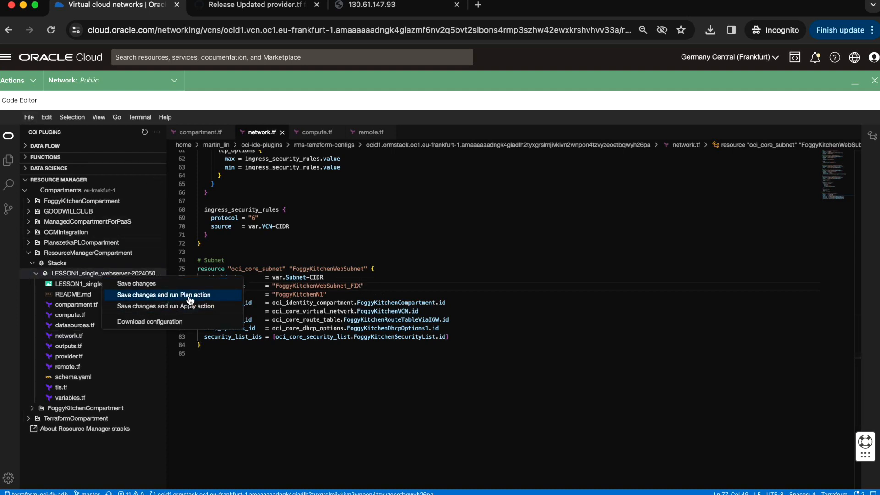
pyautogui.click(194, 294)
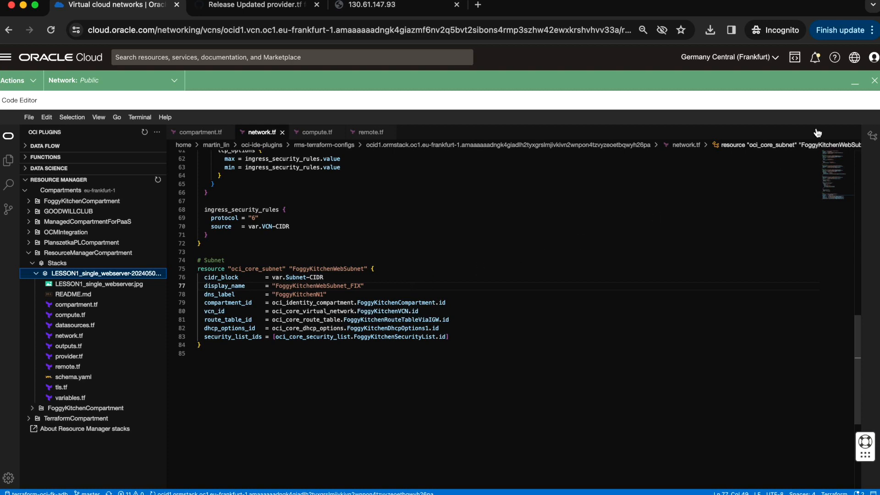
pyautogui.click(855, 87)
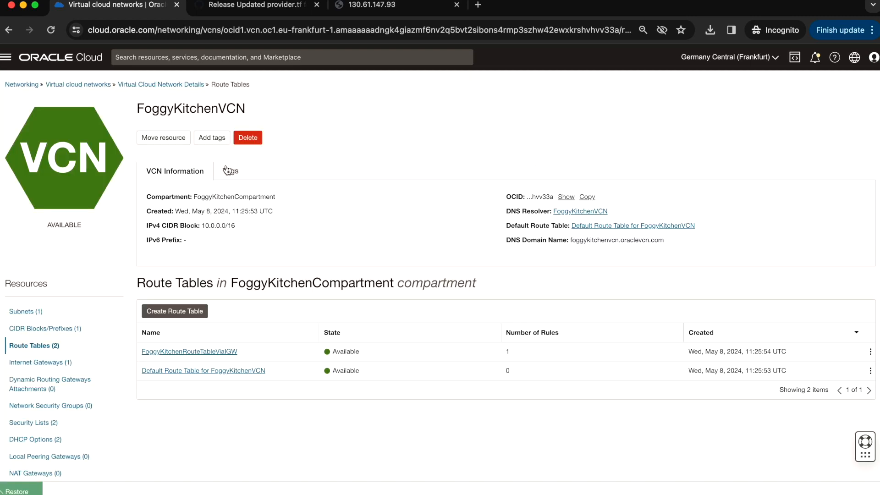
# List the Resource Manager stacks in ResourceManagerCompartment and open the LESSON1_single_webserver stack's details.
pyautogui.click(6, 62)
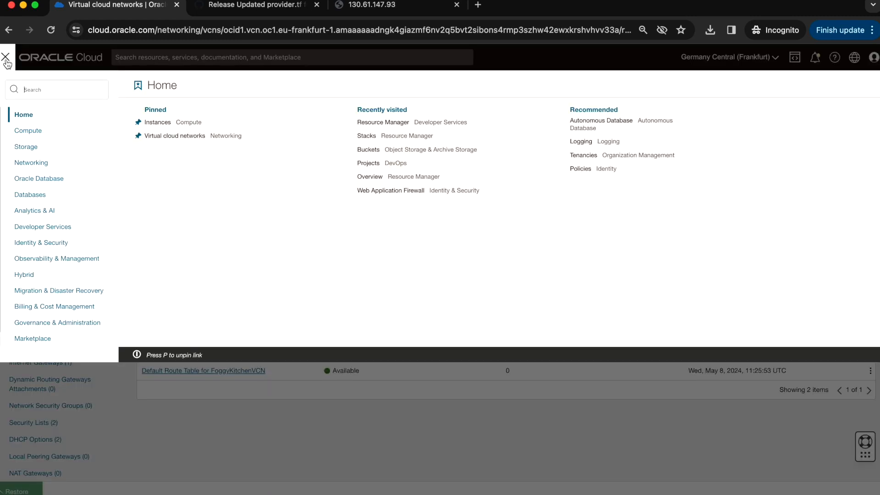
pyautogui.click(63, 227)
pyautogui.click(347, 315)
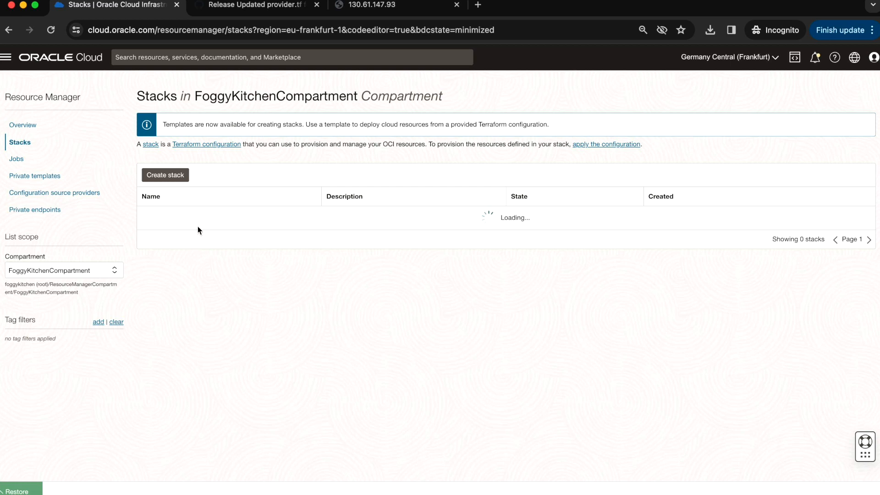
pyautogui.click(78, 280)
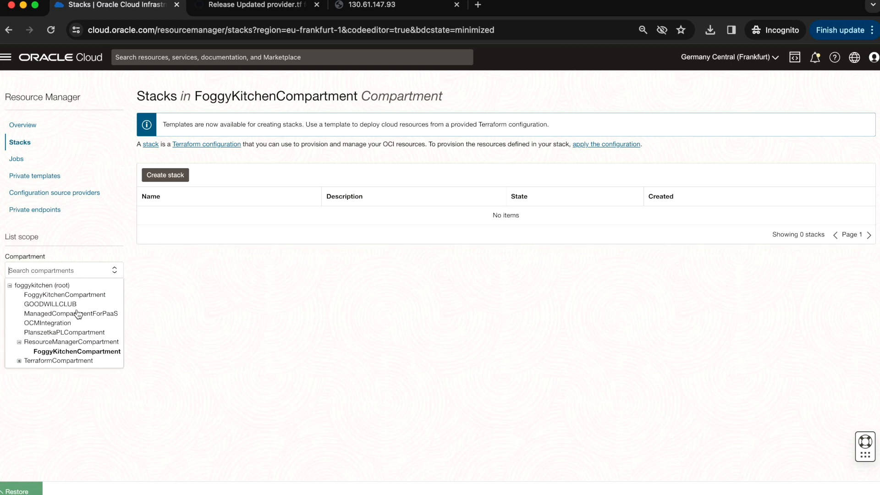
pyautogui.click(69, 342)
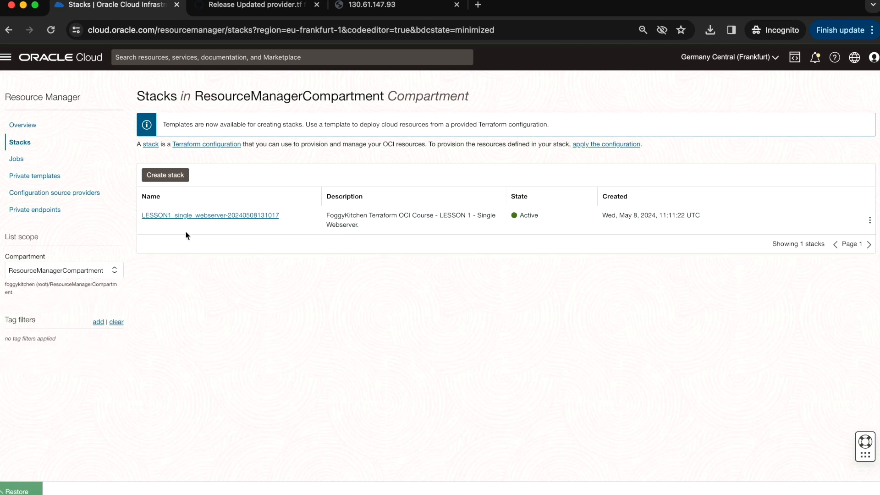
pyautogui.click(226, 218)
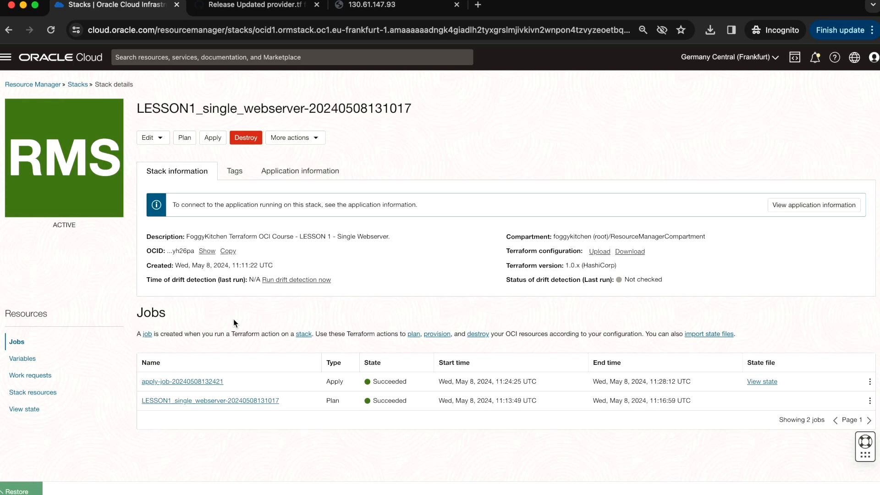
# Check the stack in Code Editor, refresh the stack's job list and open the newest Plan job.
pyautogui.click(32, 486)
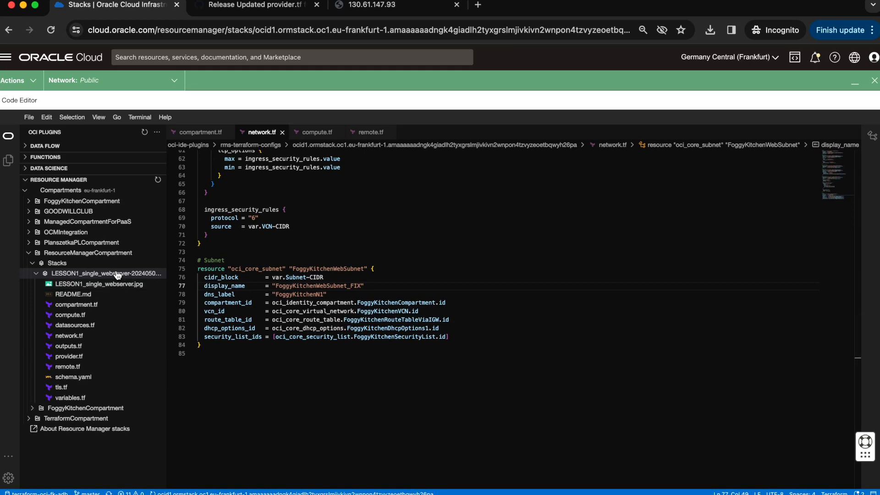
pyautogui.click(874, 82)
pyautogui.click(20, 390)
pyautogui.click(17, 371)
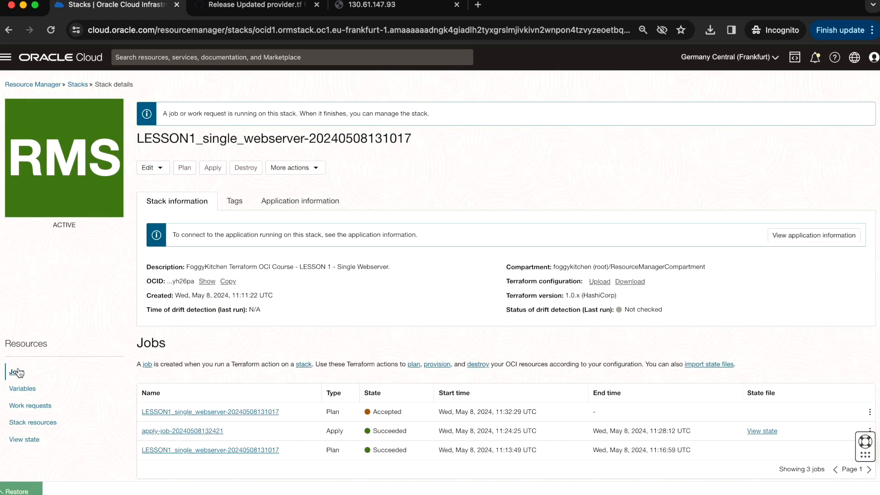
pyautogui.click(235, 412)
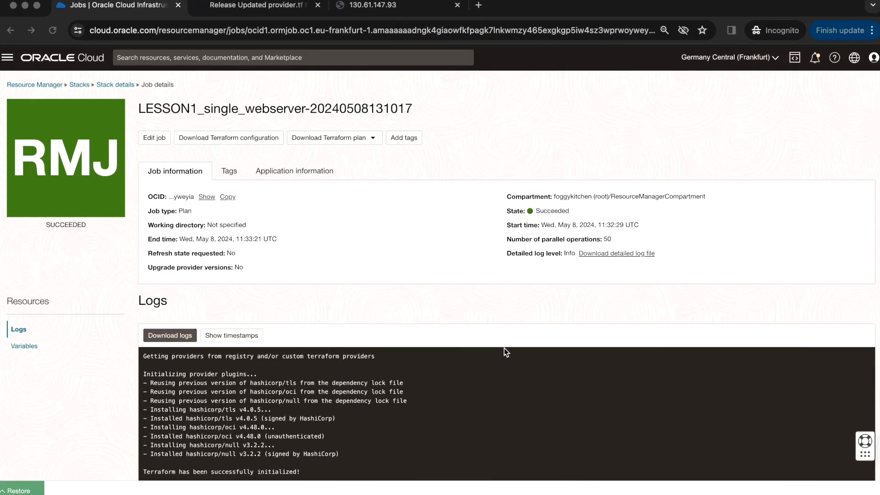
# Examine the Plan job's log for the planned resource changes and highlight the new subnet display_name "FoggyKitchenWebSubnet_FIX".
pyautogui.scroll(-5, 503, 353)
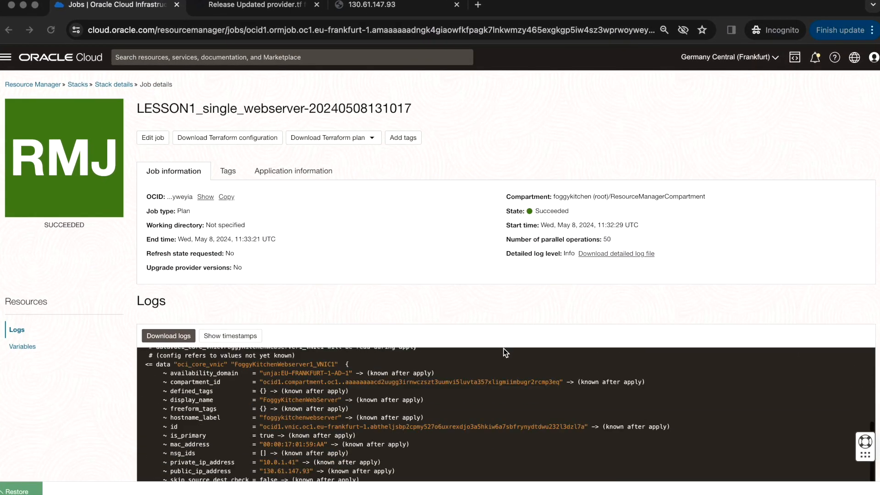
pyautogui.scroll(-10, 503, 348)
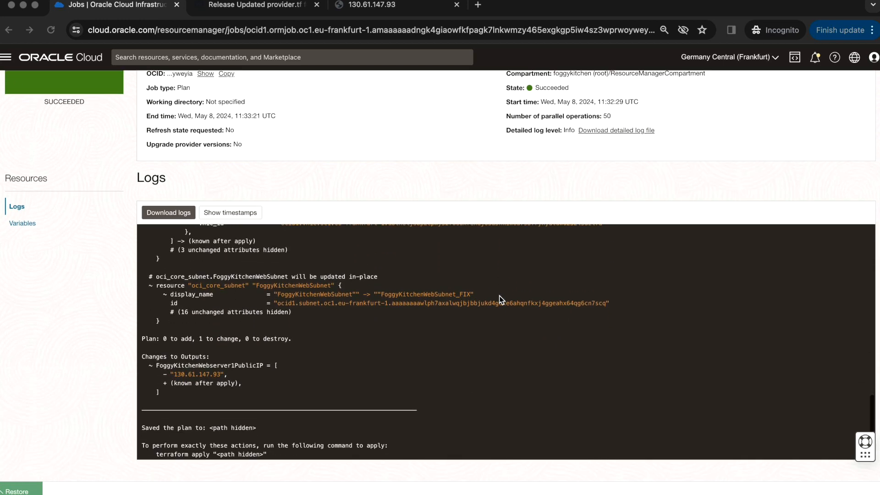
pyautogui.click(204, 326)
pyautogui.moveTo(202, 326); pyautogui.dragTo(261, 326)
pyautogui.click(234, 326)
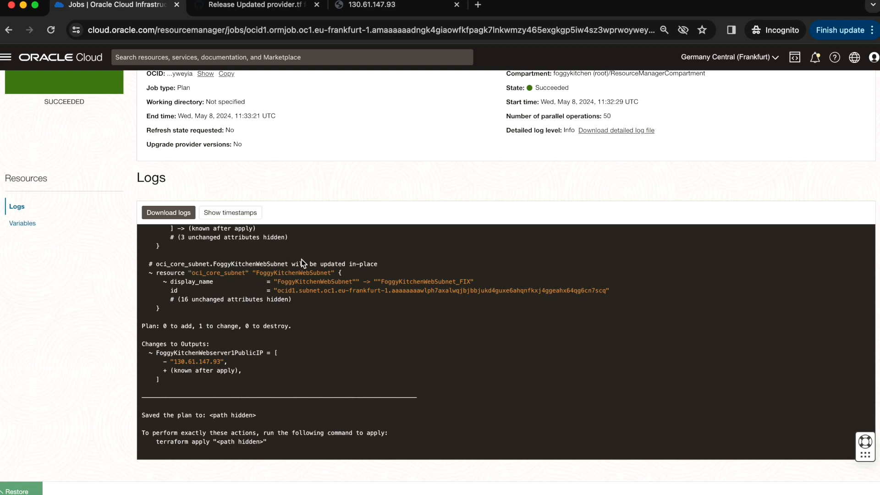
pyautogui.moveTo(275, 283); pyautogui.dragTo(475, 281)
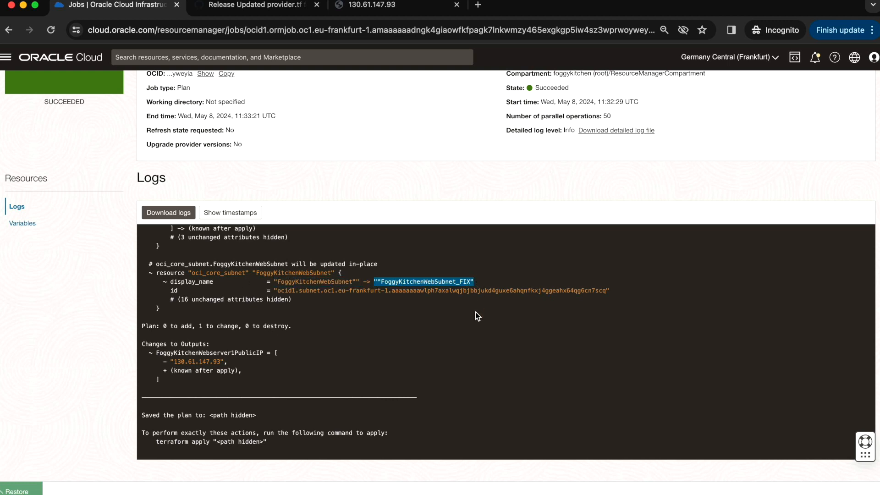
pyautogui.scroll(5, 463, 329)
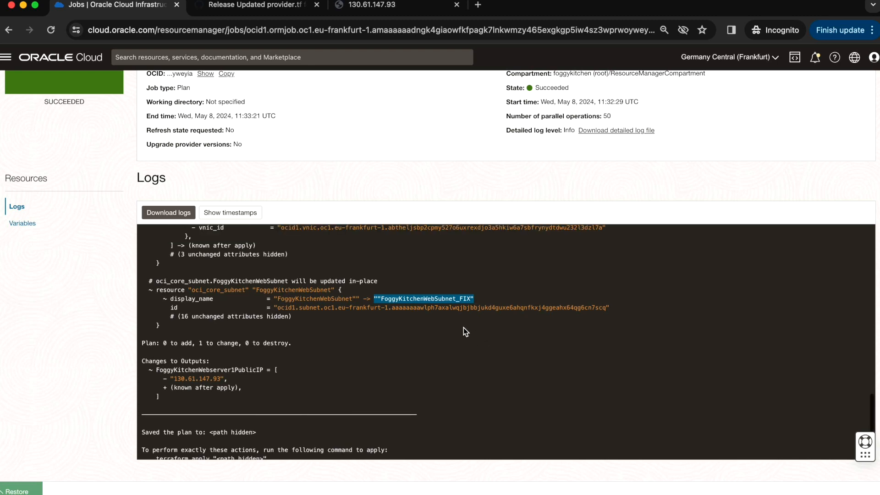
# Restore Code Editor, save the LESSON1_single_webserver stack's changes and run an Apply action, then minimize the editor.
pyautogui.click(20, 491)
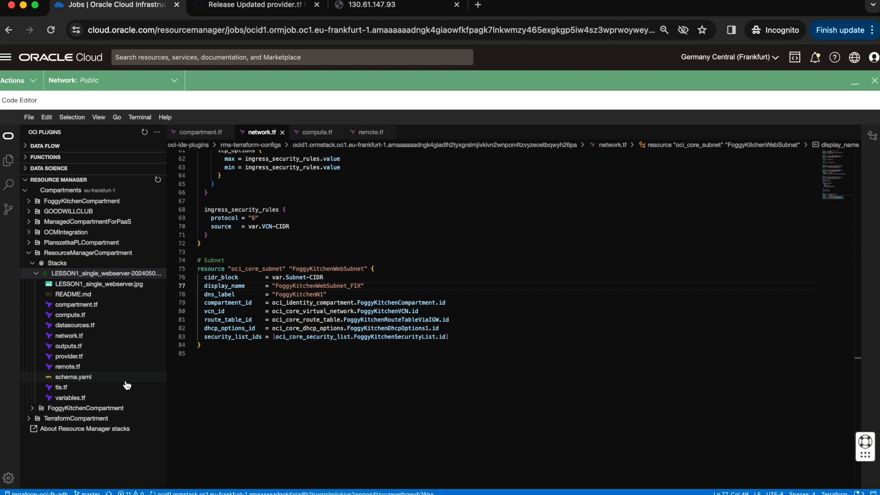
pyautogui.rightClick(121, 277)
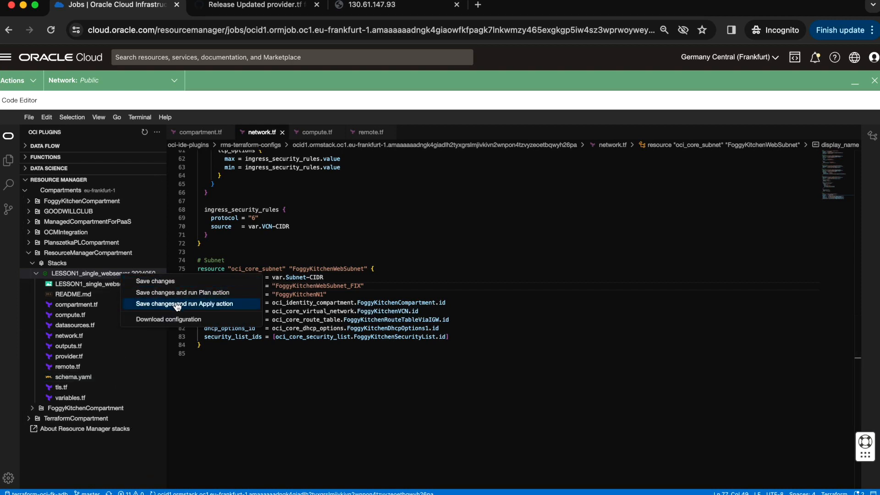
pyautogui.click(218, 306)
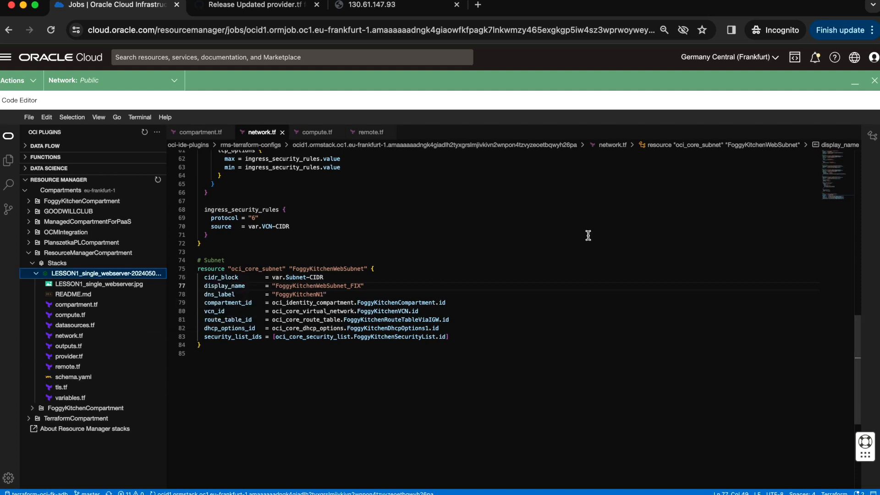
pyautogui.click(853, 83)
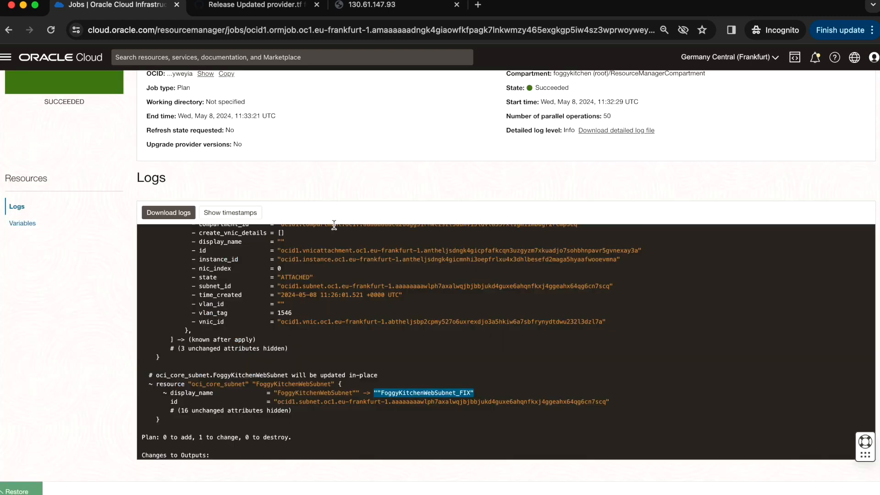
# Return to the stack's details, refresh its job list and check the stack again in Code Editor.
pyautogui.scroll(15, 335, 225)
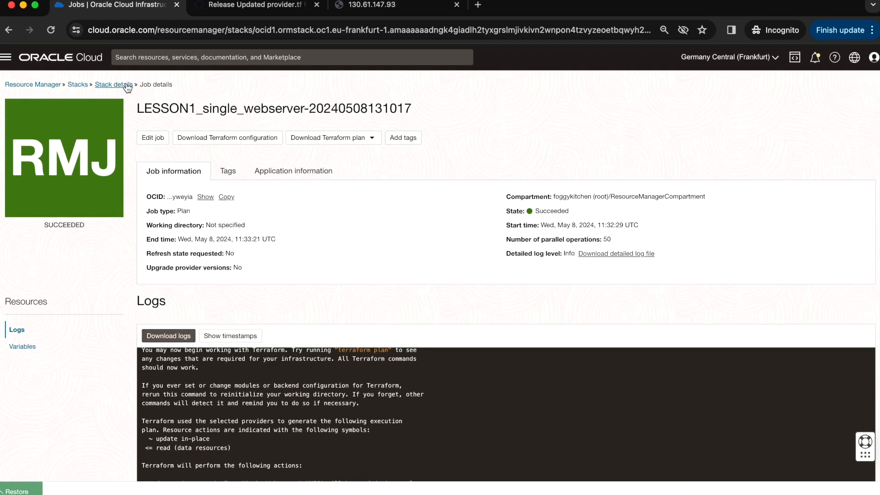
pyautogui.click(127, 85)
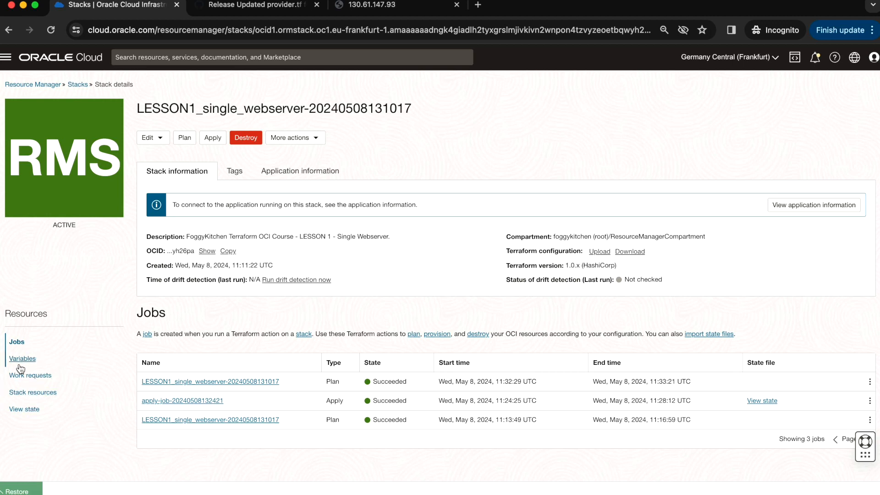
pyautogui.click(20, 360)
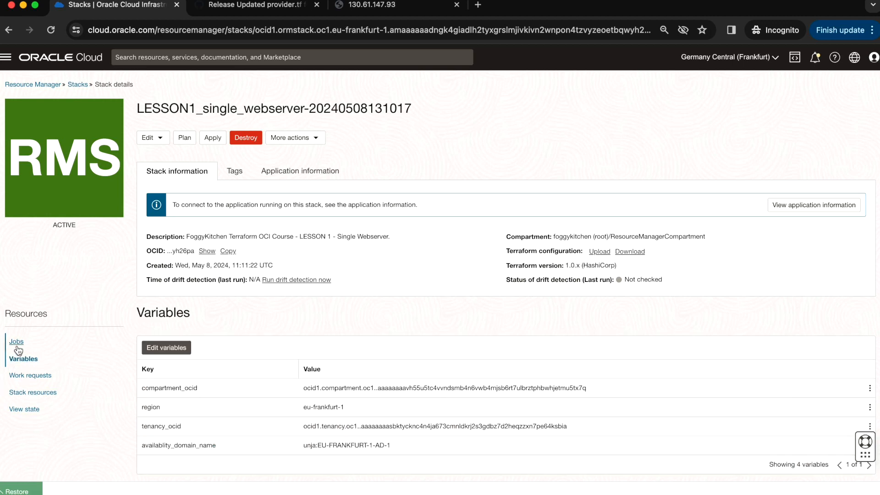
pyautogui.click(17, 343)
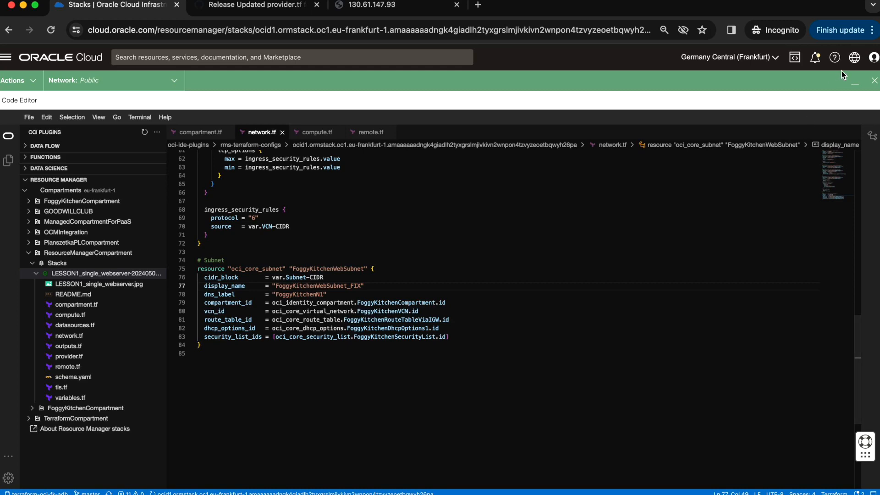
pyautogui.click(855, 85)
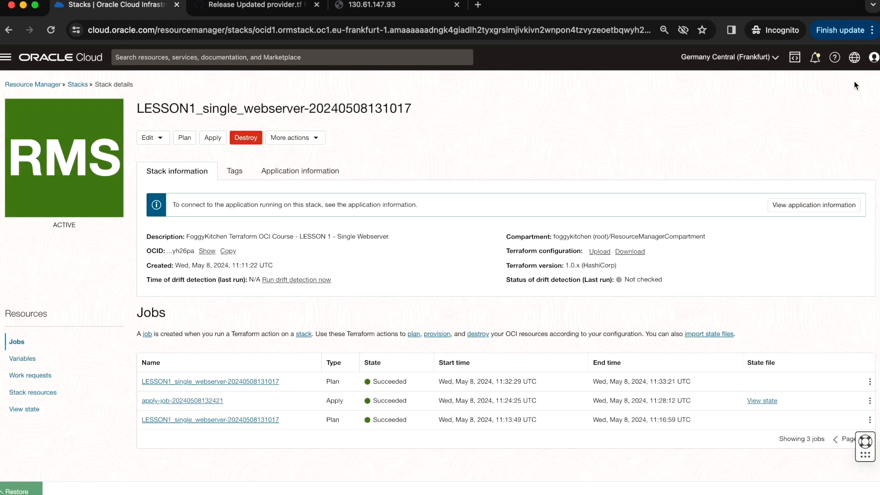
# Refresh the stack's job list by switching between its resource views and open the newest Apply job.
pyautogui.click(21, 359)
pyautogui.click(19, 345)
pyautogui.click(33, 377)
pyautogui.click(33, 392)
pyautogui.click(18, 372)
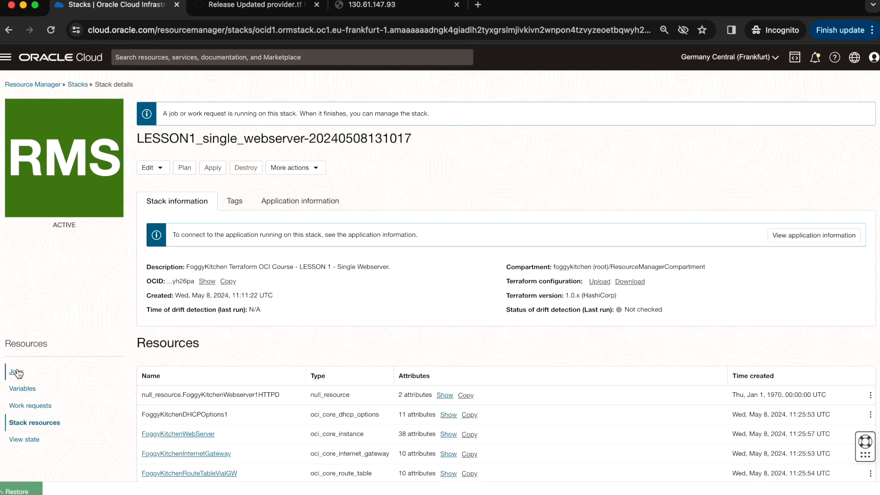
pyautogui.scroll(-1, 293, 354)
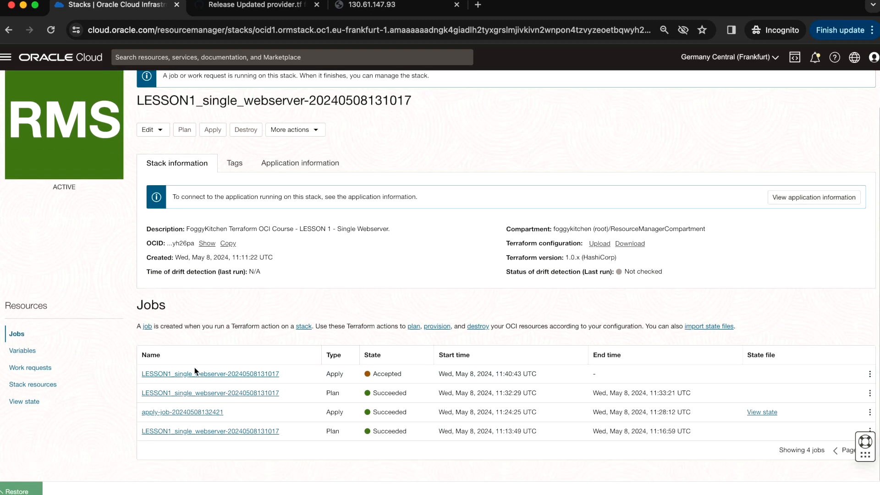
pyautogui.click(212, 375)
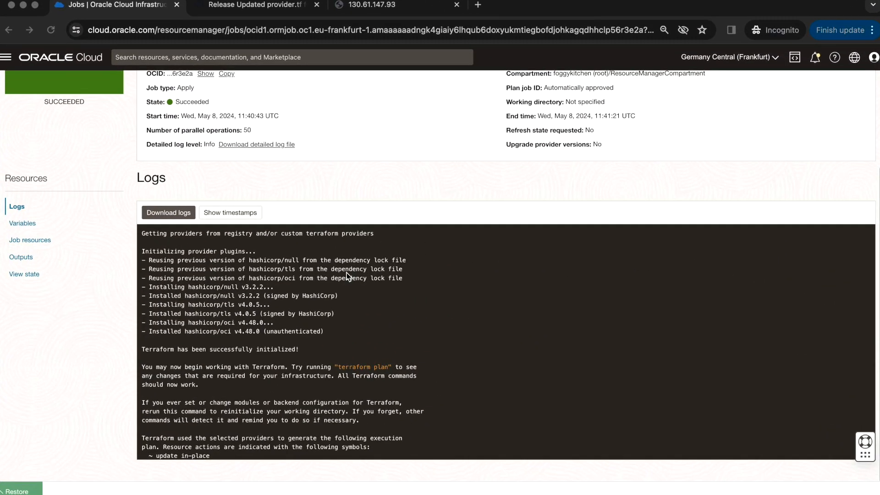
# Examine the Apply job's log for the FoggyKitchenWebSubnet display_name update.
pyautogui.scroll(-15, 363, 240)
pyautogui.scroll(5, 317, 295)
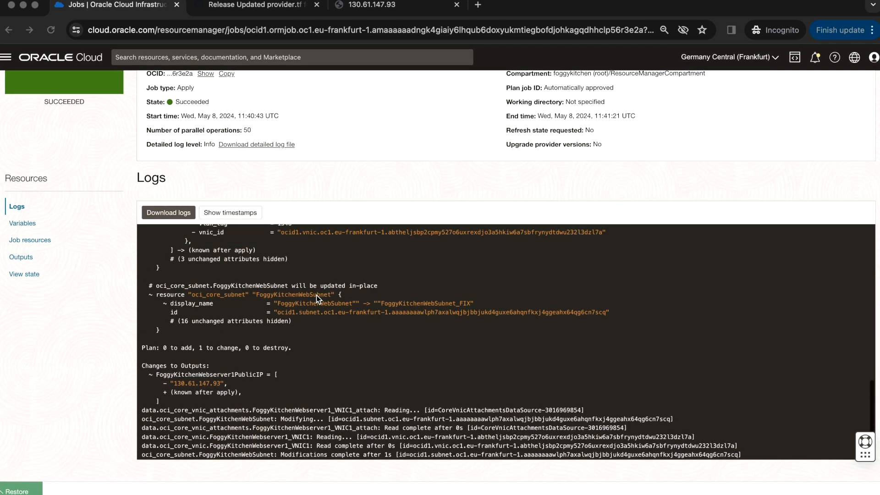
pyautogui.scroll(3, 262, 259)
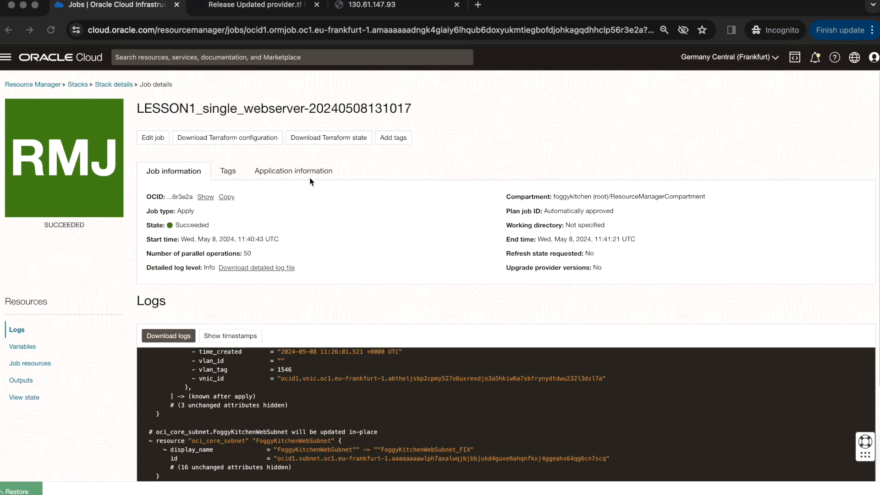
# List the compute instances in FoggyKitchenCompartment, open FoggyKitchenWebServer and view its FoggyKitchenWebSubnet_FIX subnet.
pyautogui.click(5, 58)
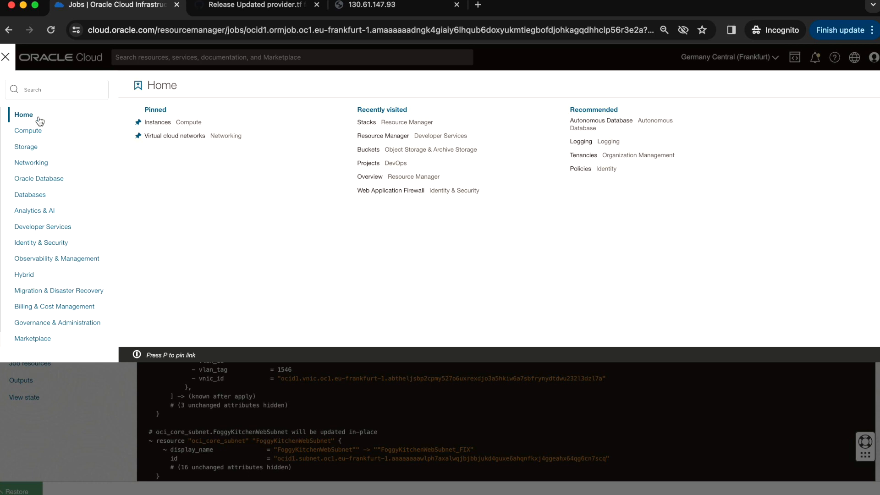
pyautogui.click(30, 132)
pyautogui.click(160, 138)
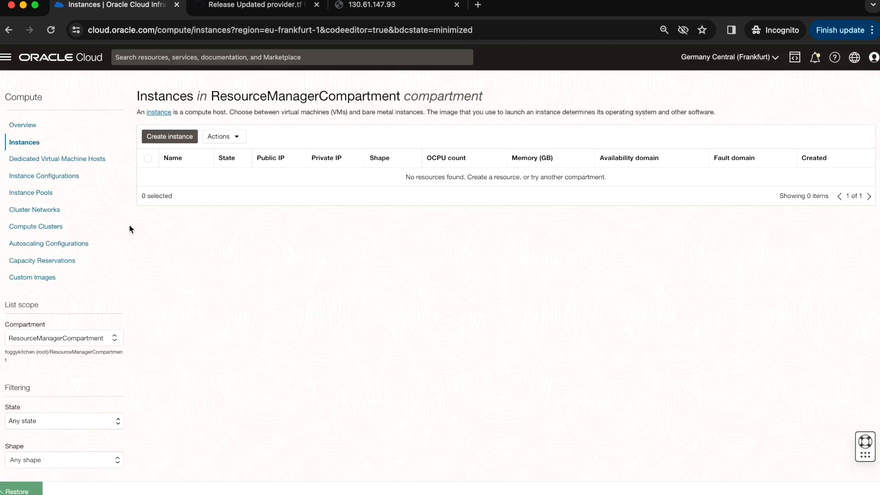
pyautogui.click(113, 340)
pyautogui.click(74, 419)
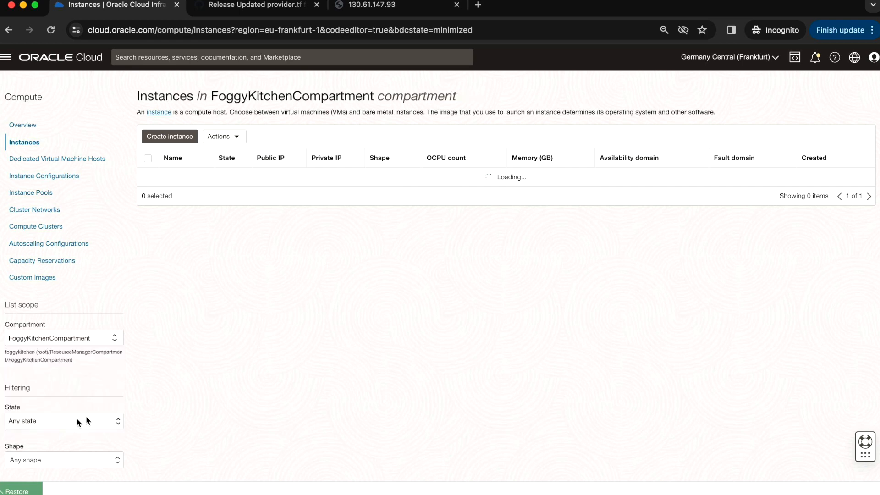
pyautogui.click(211, 197)
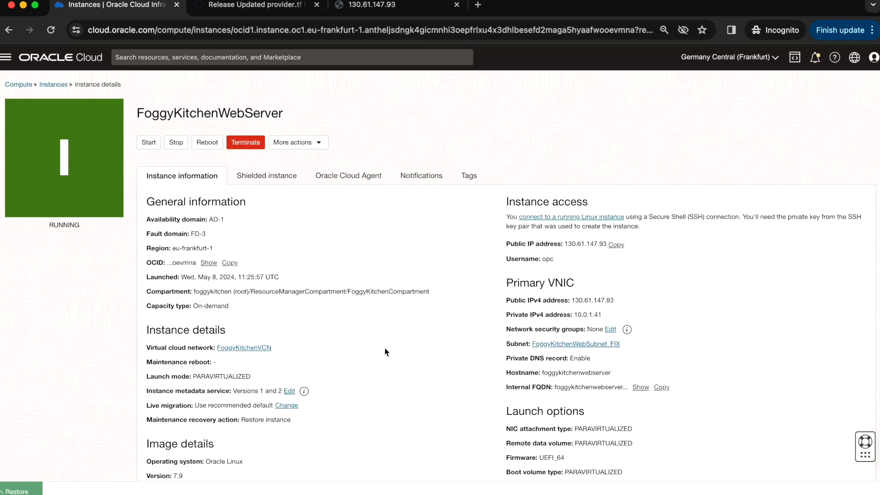
pyautogui.click(606, 347)
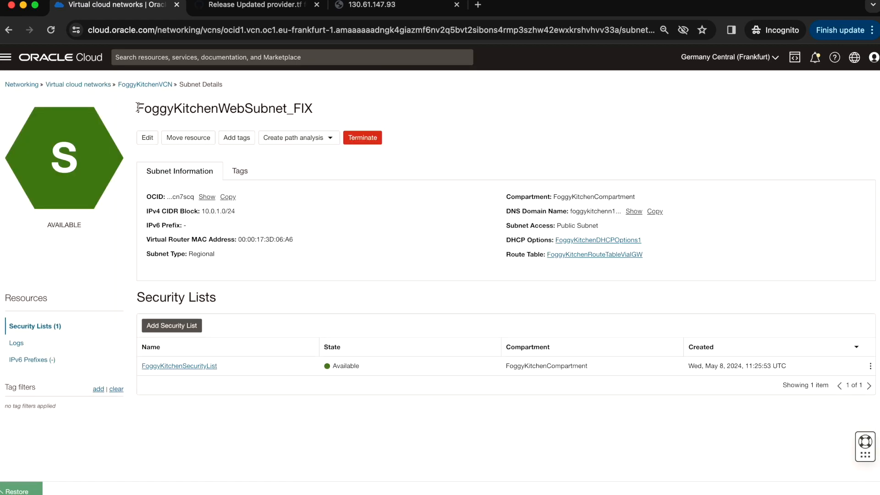
pyautogui.moveTo(136, 108); pyautogui.dragTo(372, 112)
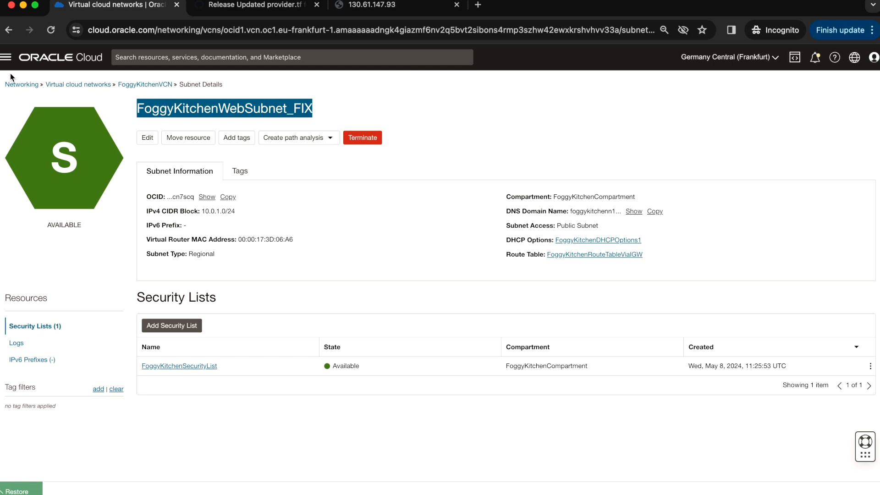
pyautogui.click(6, 56)
pyautogui.click(48, 229)
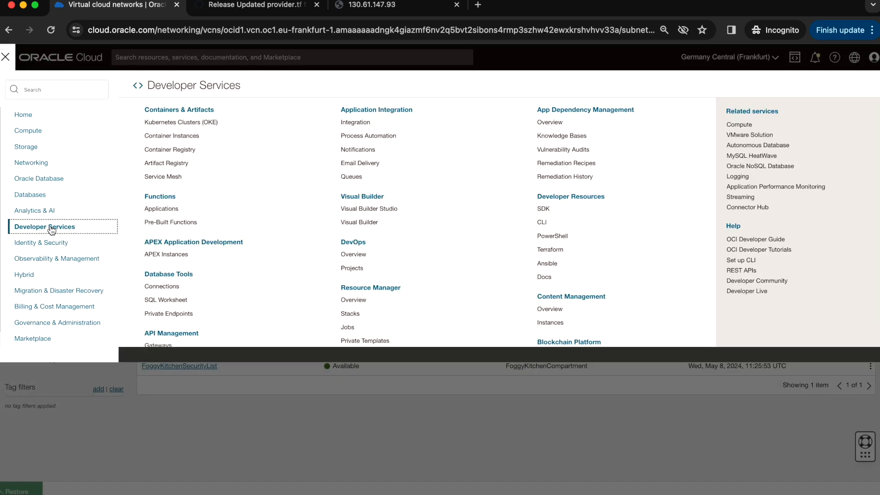
pyautogui.click(359, 316)
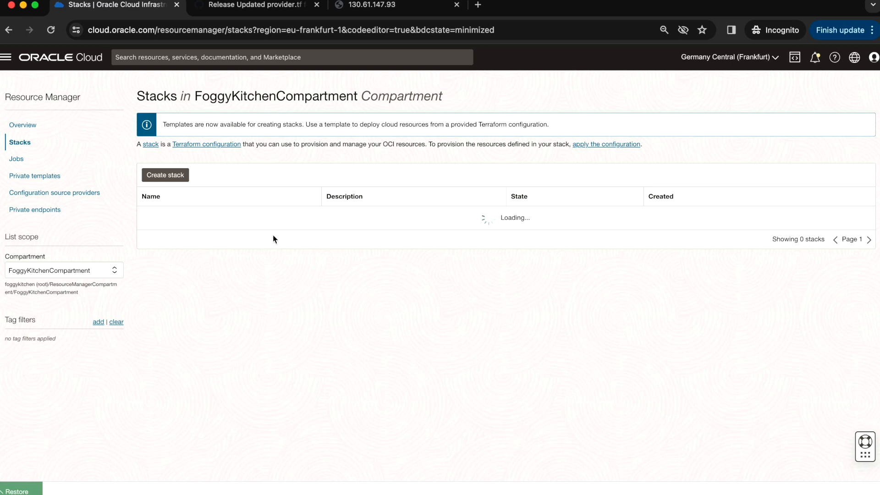
pyautogui.click(87, 270)
pyautogui.click(84, 342)
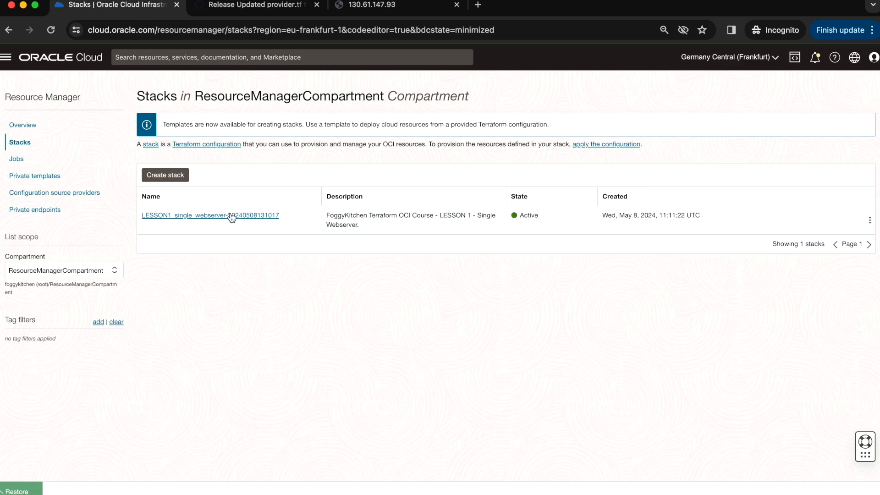
pyautogui.click(231, 217)
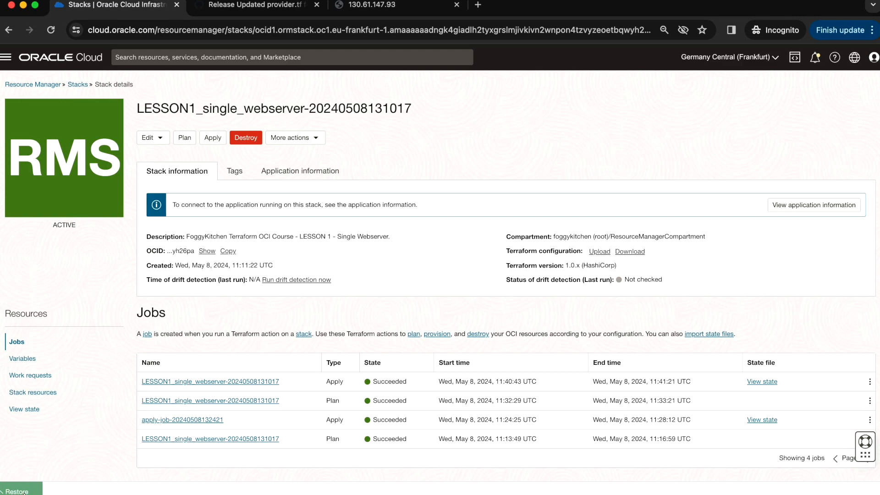
# Check the stack's network.tf in Code Editor and run a Destroy job on the stack.
pyautogui.click(18, 491)
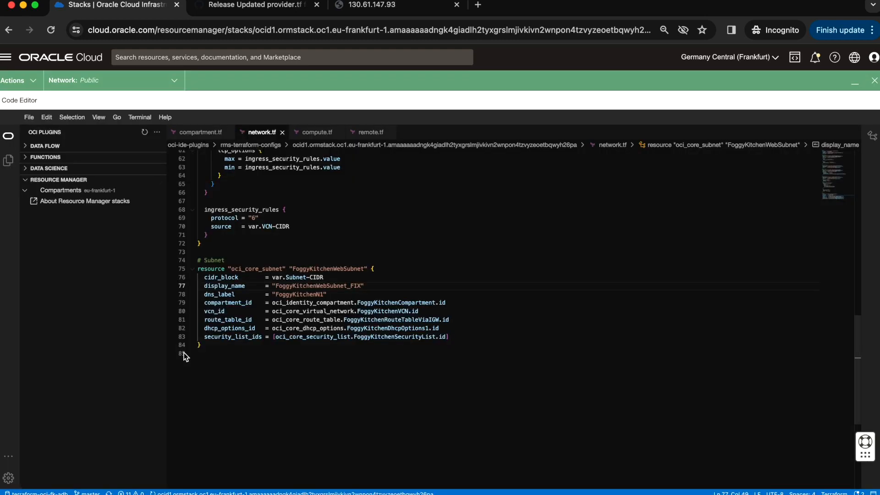
pyautogui.click(855, 85)
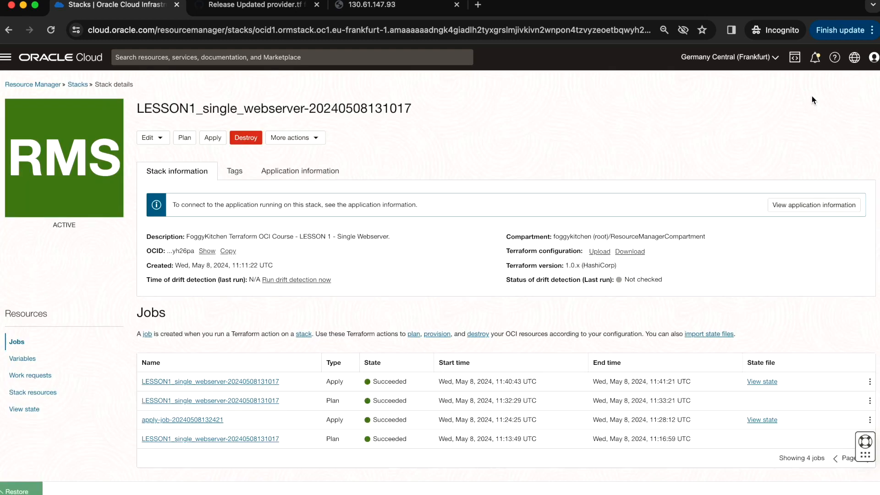
pyautogui.click(246, 139)
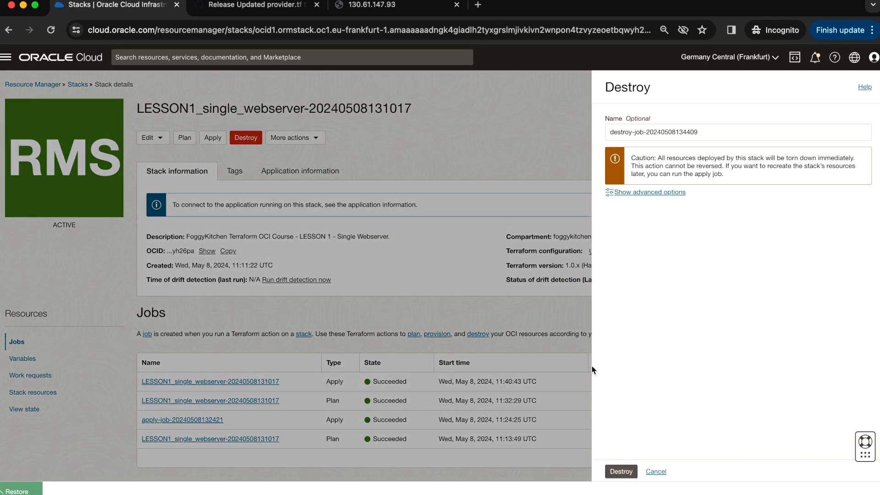
pyautogui.click(629, 475)
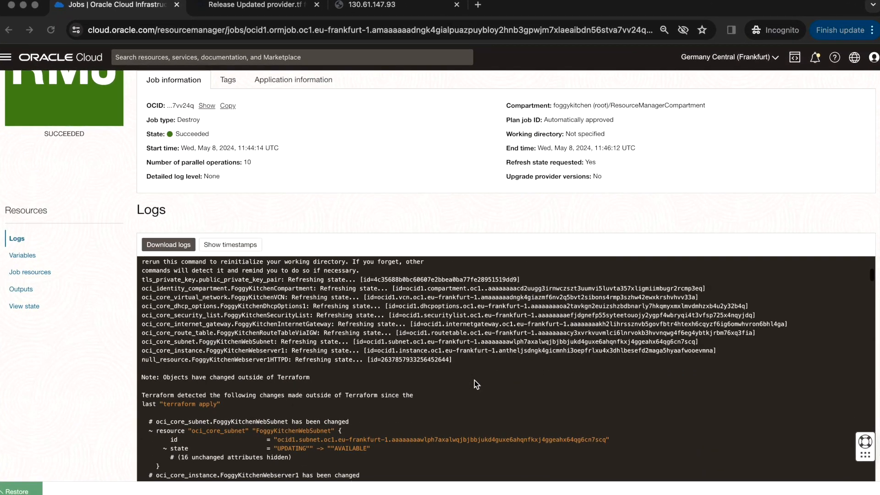
# Examine the Destroy job's log through to the end for the destruction of the stack's resources.
pyautogui.scroll(-20, 475, 381)
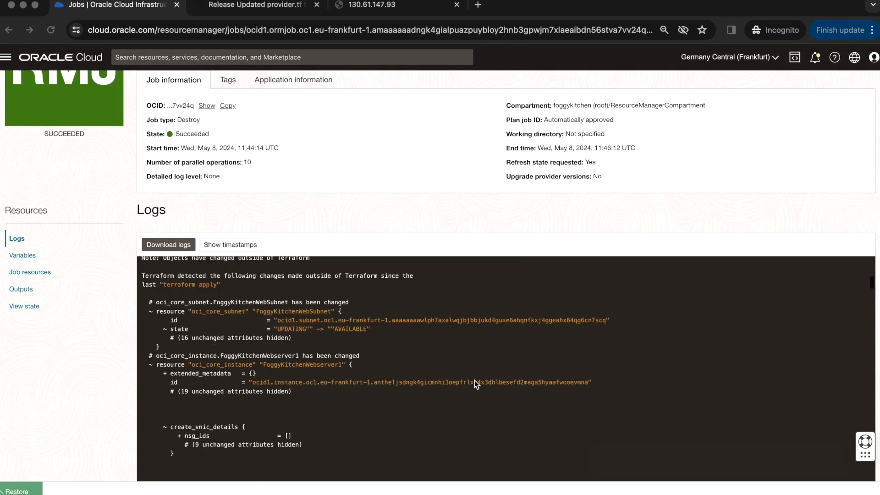
pyautogui.scroll(-10, 474, 384)
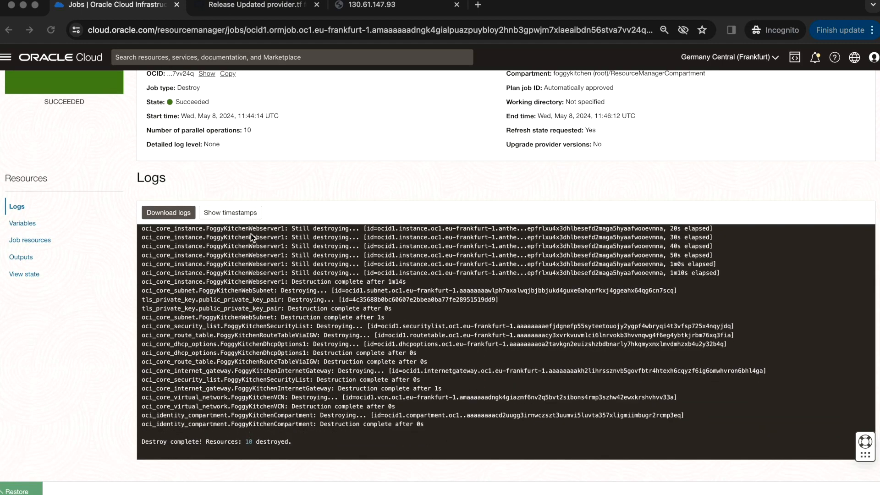
pyautogui.scroll(6, 252, 233)
pyautogui.scroll(5, 69, 206)
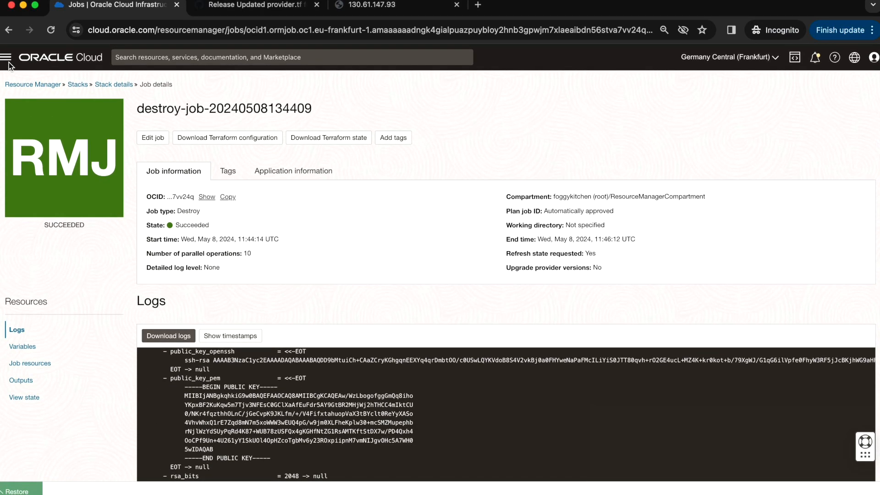
# List the compute instances in the FoggyKitchenCompartment under ResourceManagerCompartment to check their state.
pyautogui.click(5, 65)
pyautogui.moveTo(41, 132)
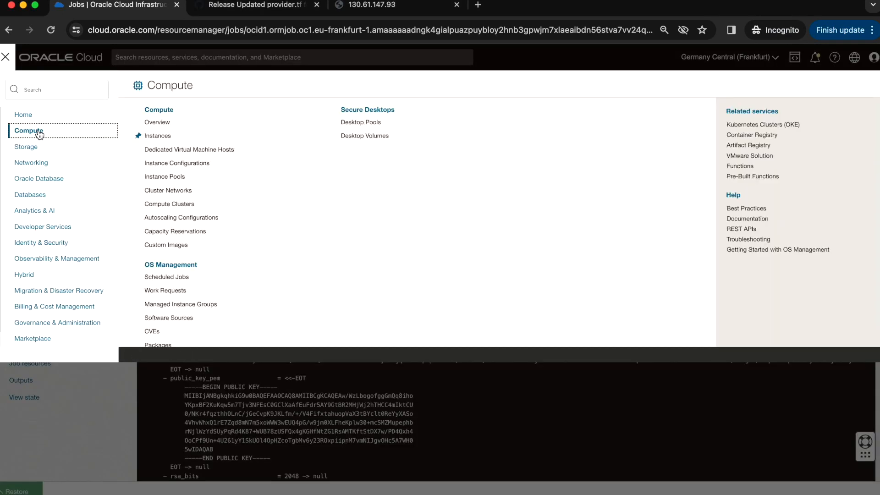
pyautogui.click(158, 133)
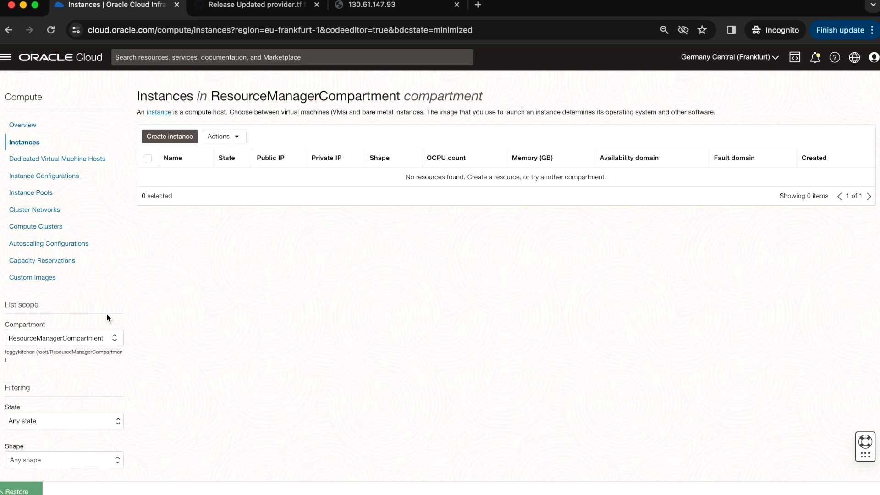
pyautogui.click(106, 344)
pyautogui.click(71, 419)
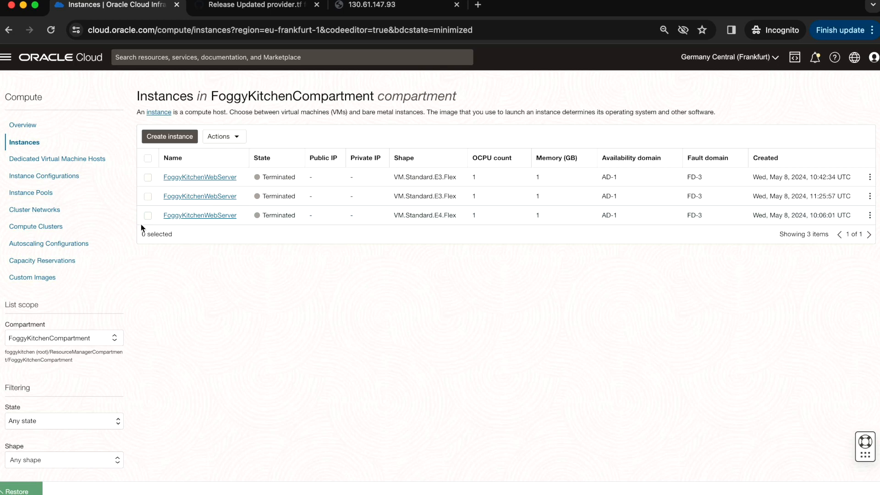
# List the virtual cloud networks in FoggyKitchenCompartment to check for leftover networks.
pyautogui.click(6, 57)
pyautogui.click(41, 162)
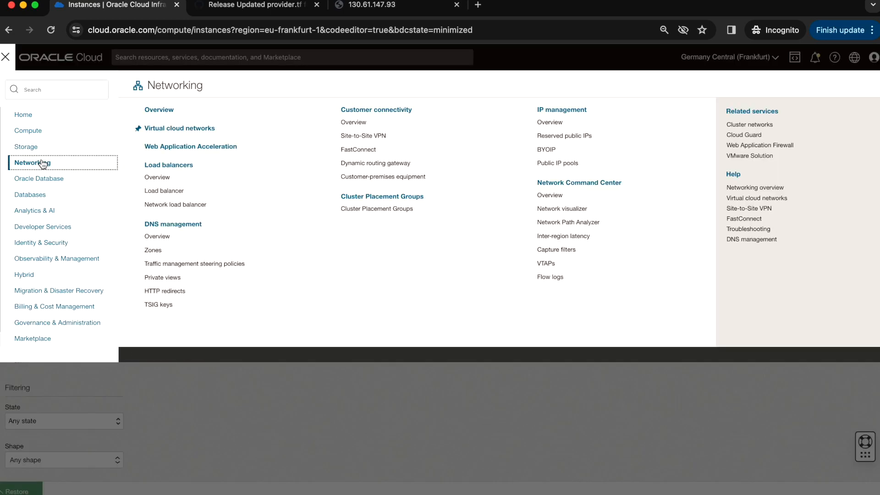
pyautogui.click(180, 130)
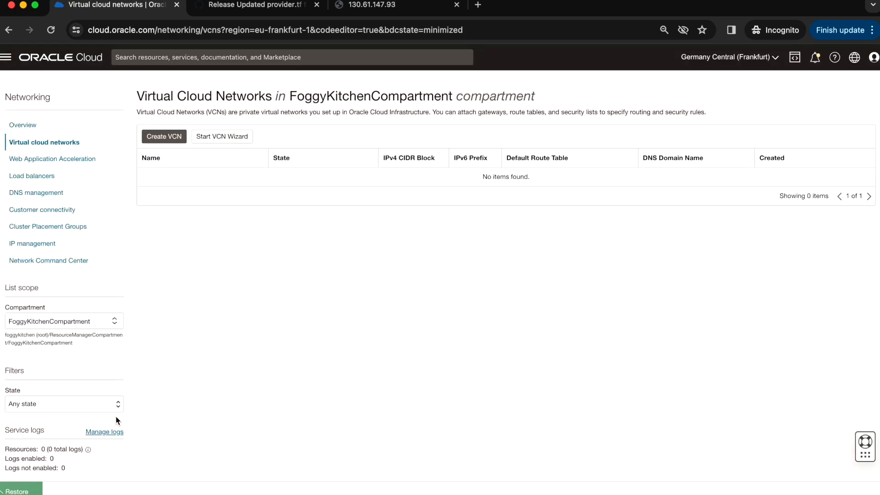
pyautogui.click(5, 57)
pyautogui.click(45, 227)
pyautogui.click(350, 314)
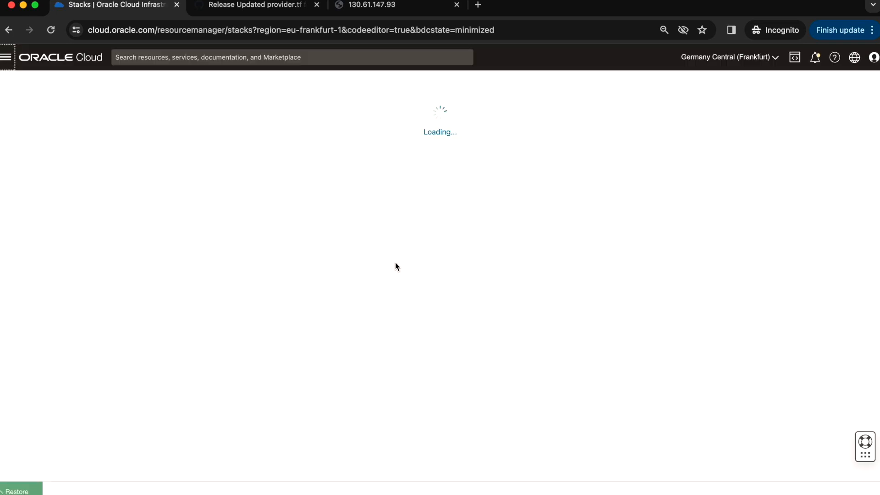
pyautogui.click(99, 274)
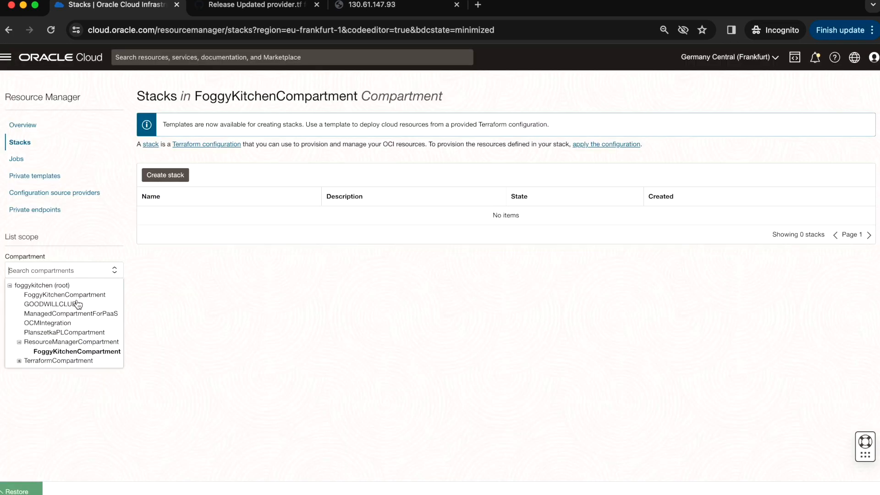
pyautogui.click(69, 342)
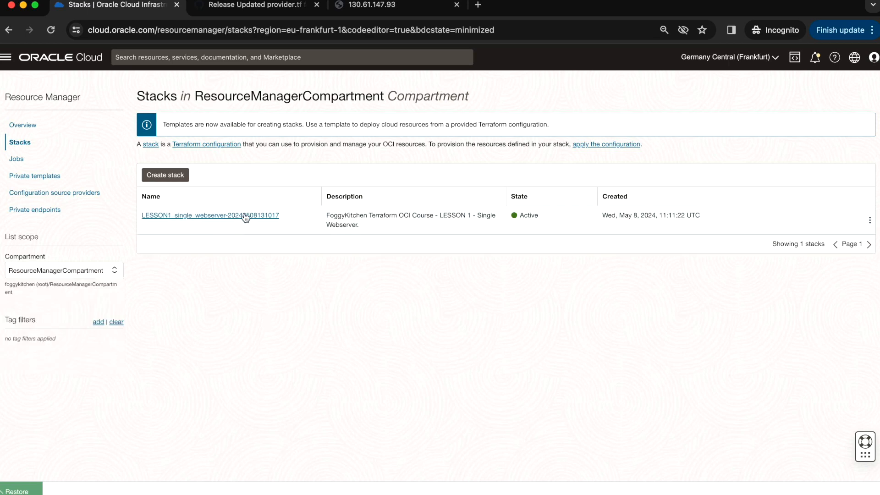
pyautogui.click(235, 216)
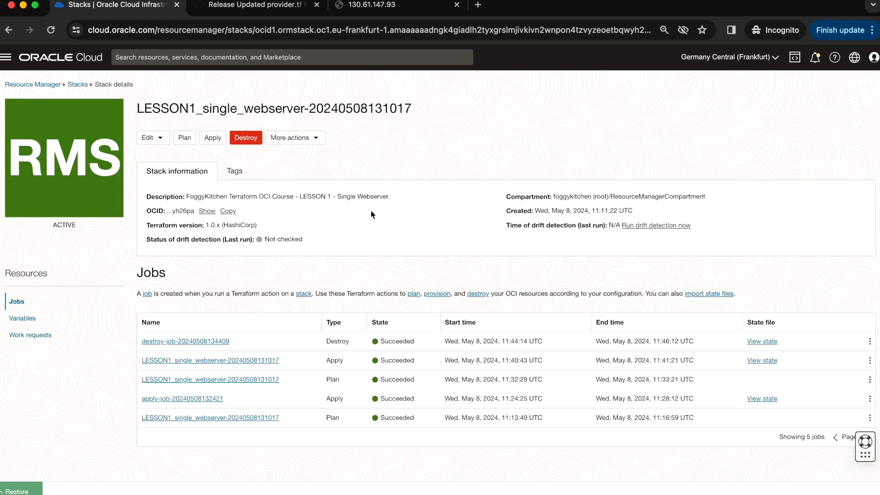
pyautogui.click(320, 143)
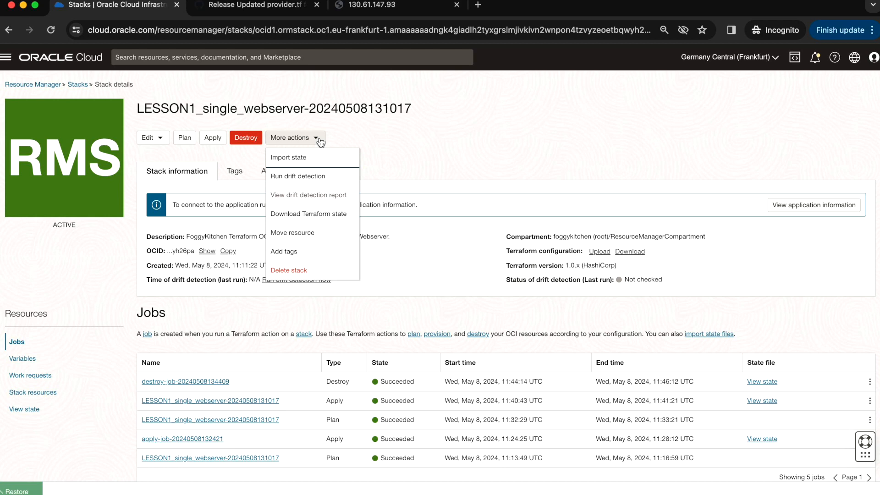
pyautogui.click(297, 273)
pyautogui.click(246, 174)
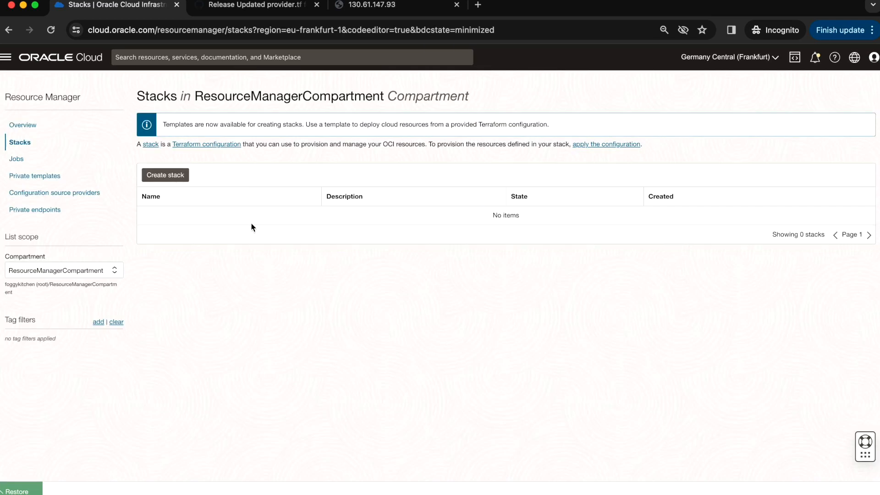